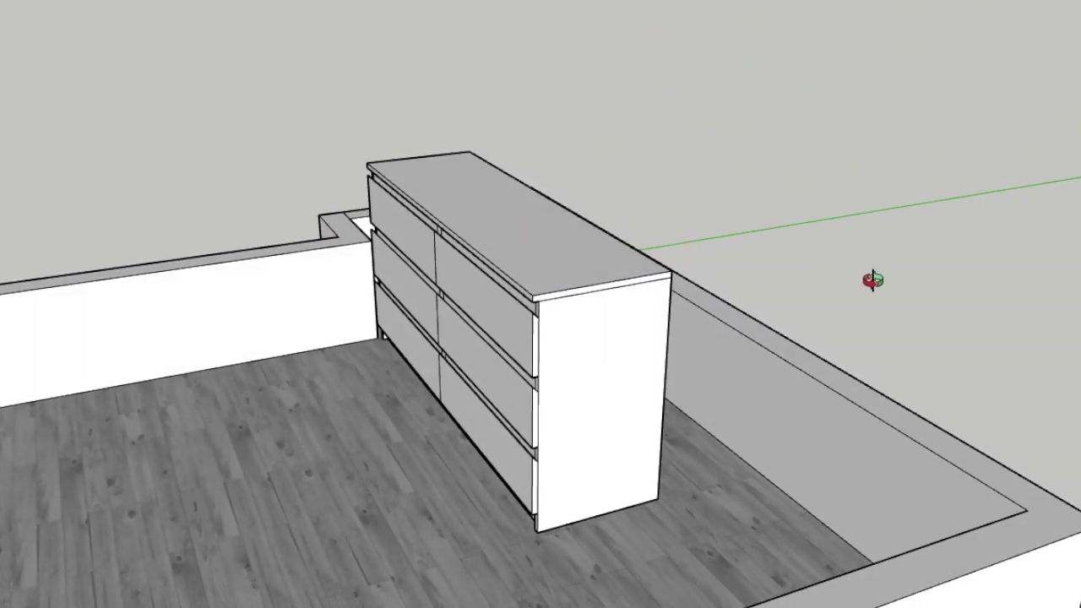
- Examine the six-drawer dresser and the space around it in the room from the front, back and above
{"action": "left_click_drag", "start_coordinate": [873, 280], "coordinate": [384, 313]}
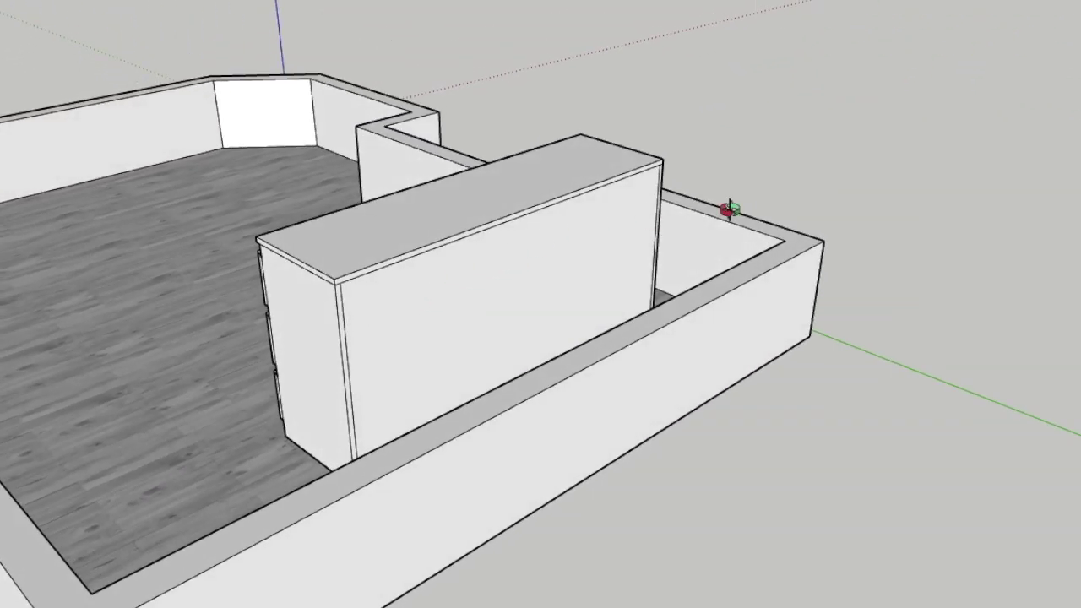
{"action": "left_click_drag", "start_coordinate": [832, 220], "coordinate": [451, 279]}
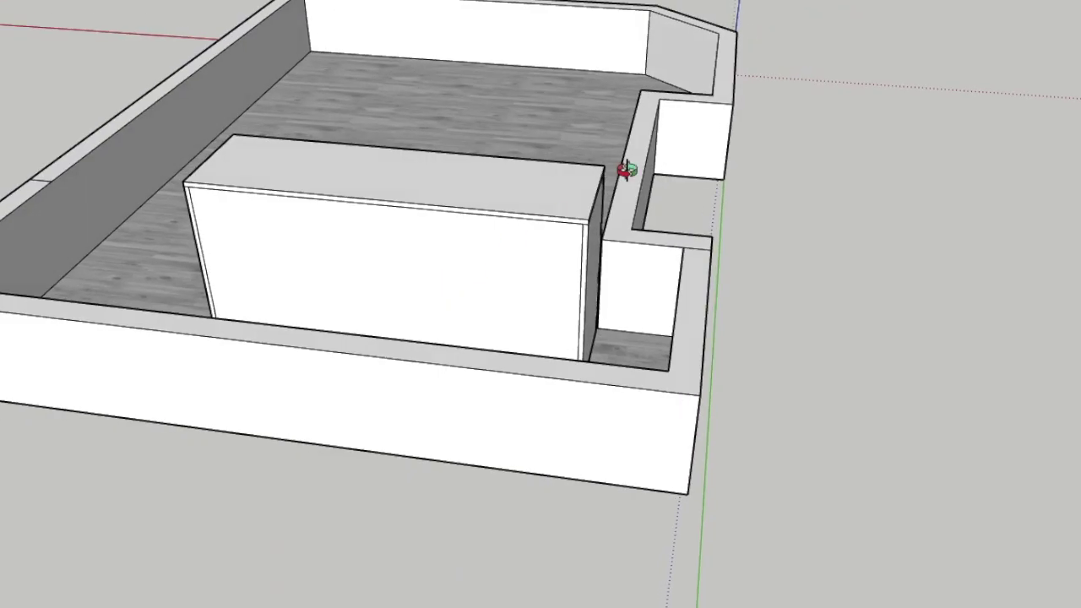
{"action": "left_click_drag", "start_coordinate": [810, 137], "coordinate": [622, 280]}
{"action": "left_click_drag", "start_coordinate": [591, 125], "coordinate": [0, 254]}
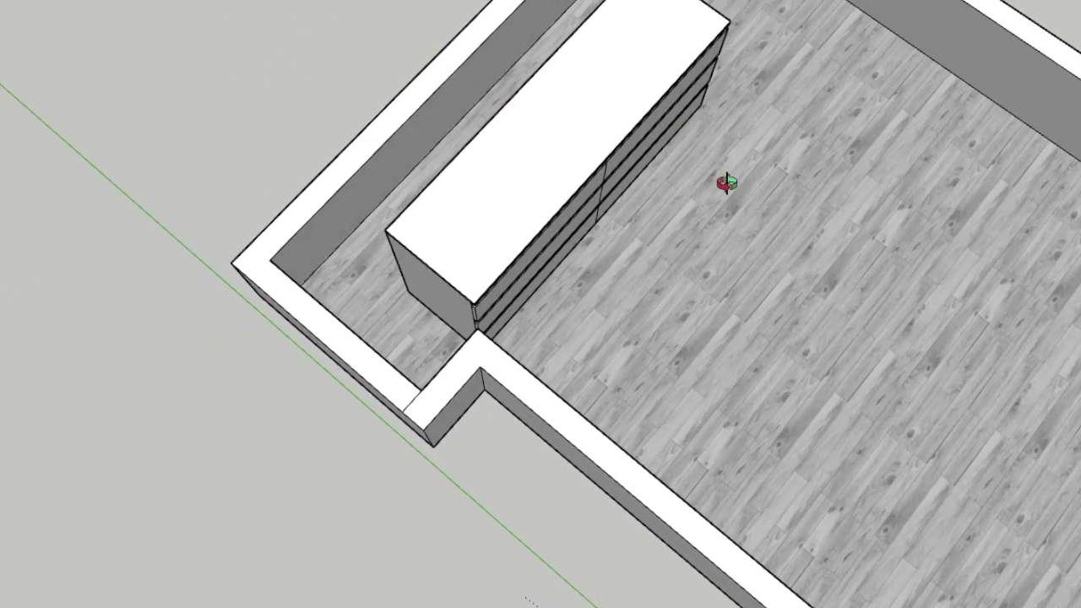
{"action": "left_click_drag", "start_coordinate": [726, 183], "coordinate": [650, 4]}
{"action": "left_click_drag", "start_coordinate": [936, 270], "coordinate": [667, 191]}
- Move the narrow open shelf unit against the dresser's side, joining their lower front corners
{"action": "left_click_drag", "start_coordinate": [909, 291], "coordinate": [819, 330]}
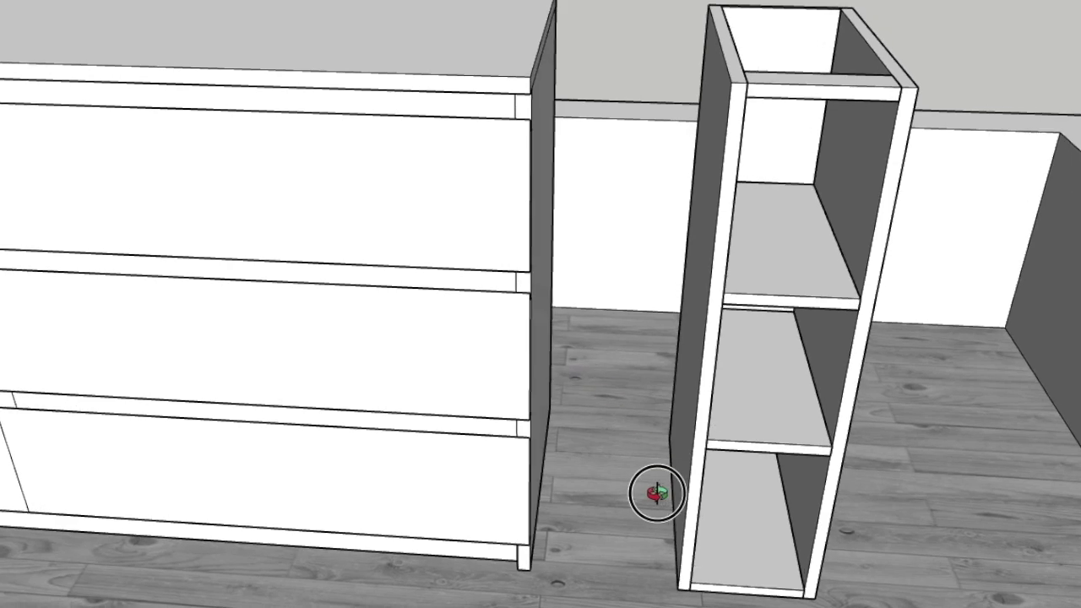
{"action": "scroll", "coordinate": [552, 479], "scroll_direction": "down", "scroll_amount": 6}
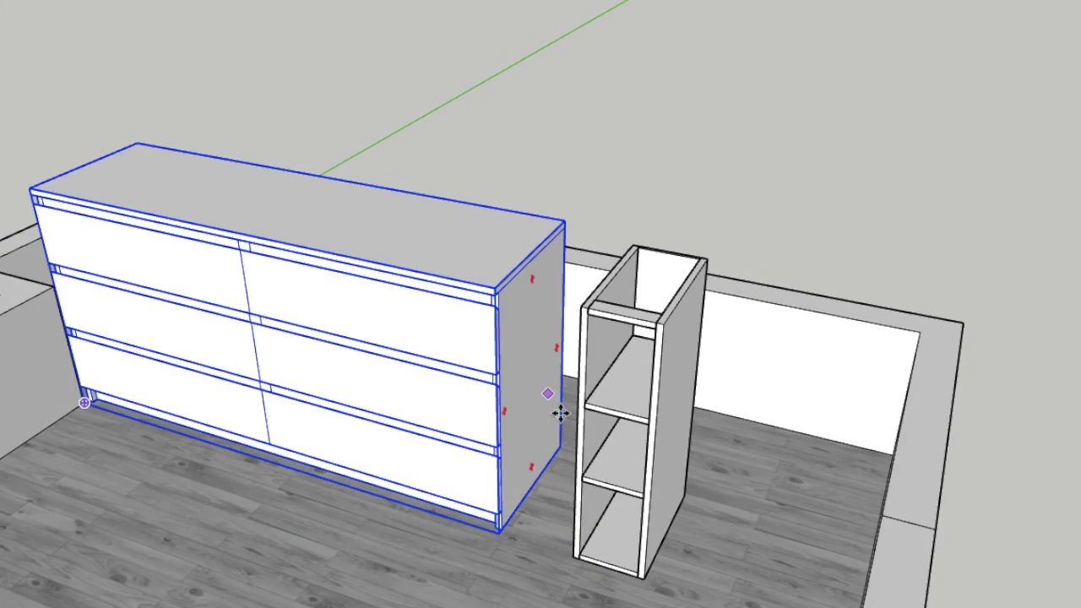
{"action": "left_click_drag", "start_coordinate": [573, 559], "coordinate": [501, 527]}
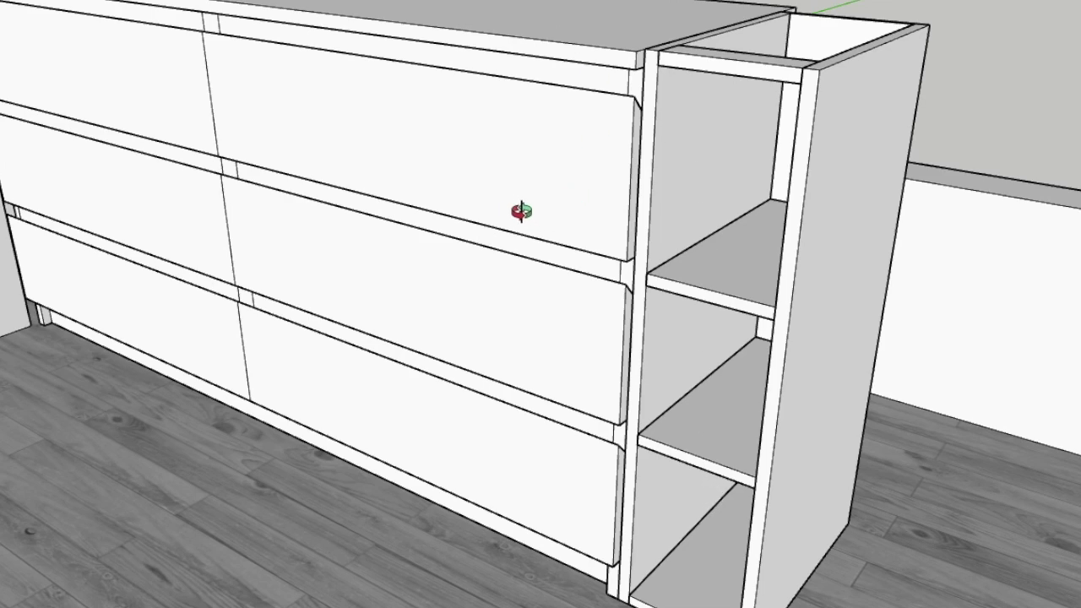
- Examine how the open shelf unit sits beside the dresser from above and from the surrounding sides
{"action": "left_click_drag", "start_coordinate": [521, 211], "coordinate": [501, 374]}
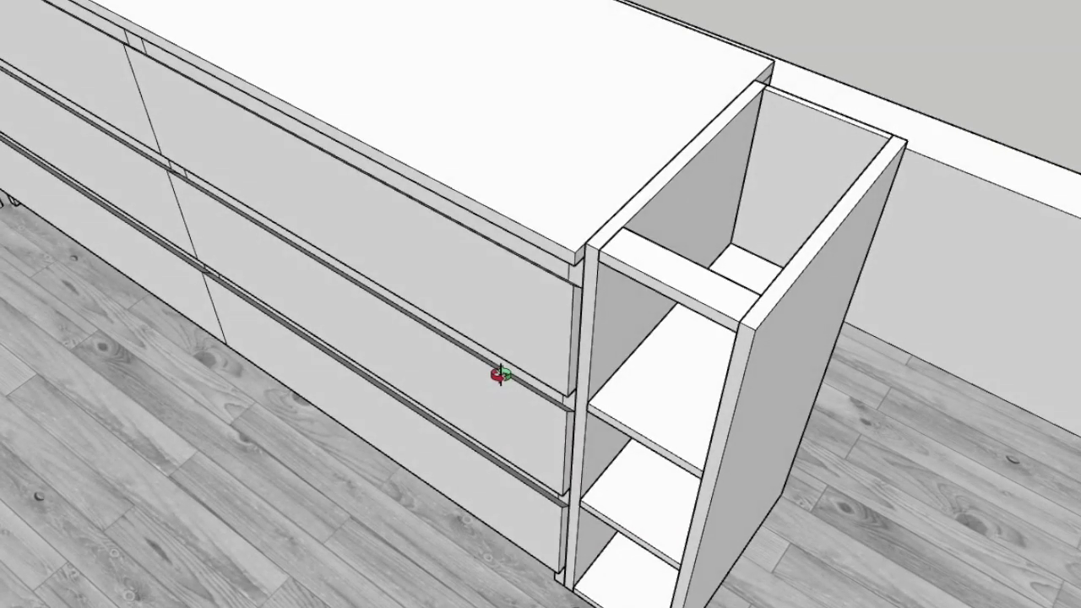
{"action": "scroll", "coordinate": [501, 374], "scroll_direction": "down", "scroll_amount": 5}
{"action": "left_click_drag", "start_coordinate": [314, 448], "coordinate": [611, 302]}
{"action": "left_click_drag", "start_coordinate": [287, 401], "coordinate": [193, 459]}
{"action": "left_click_drag", "start_coordinate": [684, 309], "coordinate": [252, 373]}
{"action": "left_click_drag", "start_coordinate": [591, 315], "coordinate": [712, 346]}
{"action": "left_click_drag", "start_coordinate": [404, 376], "coordinate": [683, 282]}
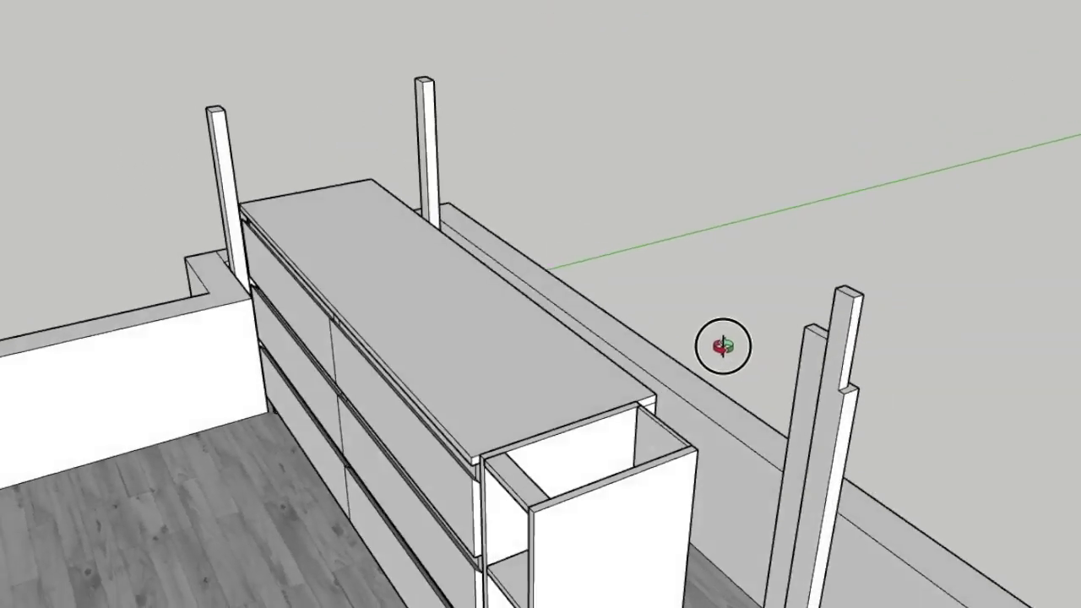
- Inspect the support posts standing behind and beside the dresser, including the stepped group near the shelf unit
{"action": "left_click_drag", "start_coordinate": [719, 347], "coordinate": [594, 316]}
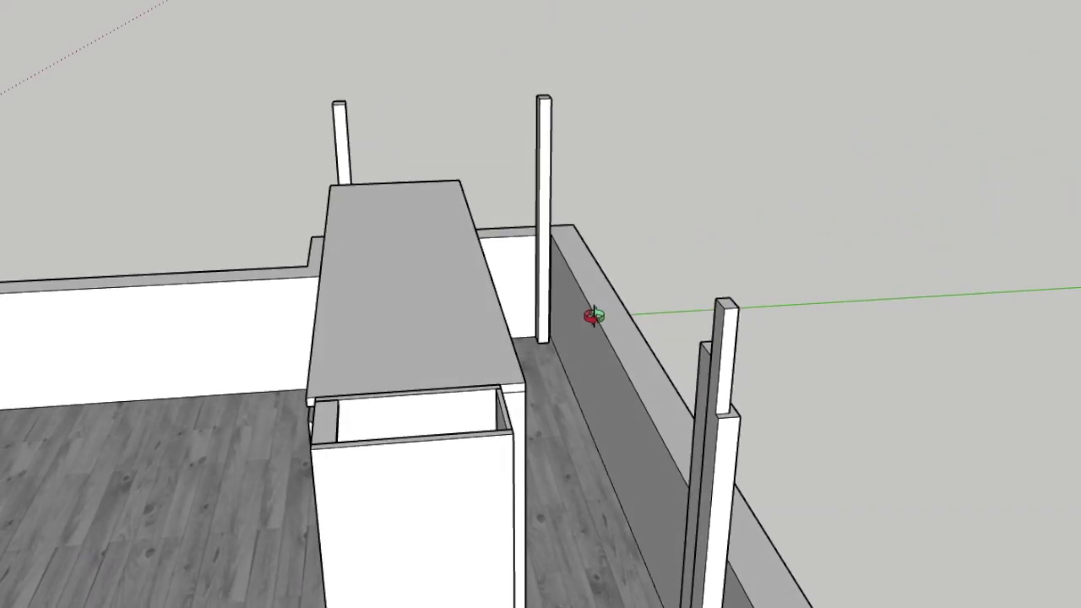
{"action": "left_click_drag", "start_coordinate": [774, 415], "coordinate": [554, 343]}
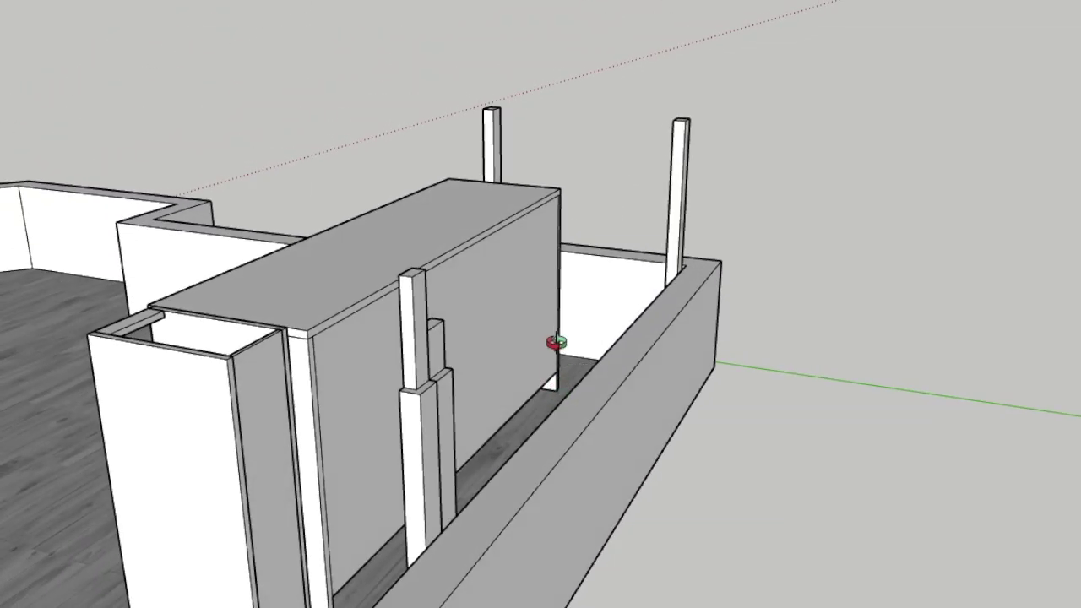
{"action": "left_click_drag", "start_coordinate": [610, 297], "coordinate": [624, 318]}
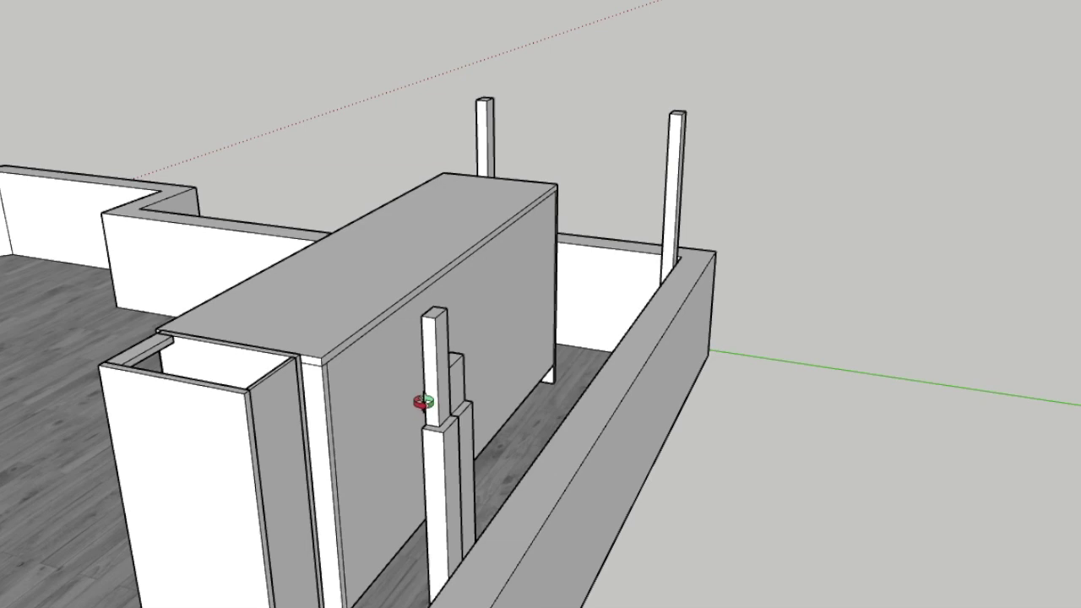
{"action": "scroll", "coordinate": [422, 402], "scroll_direction": "up", "scroll_amount": 3}
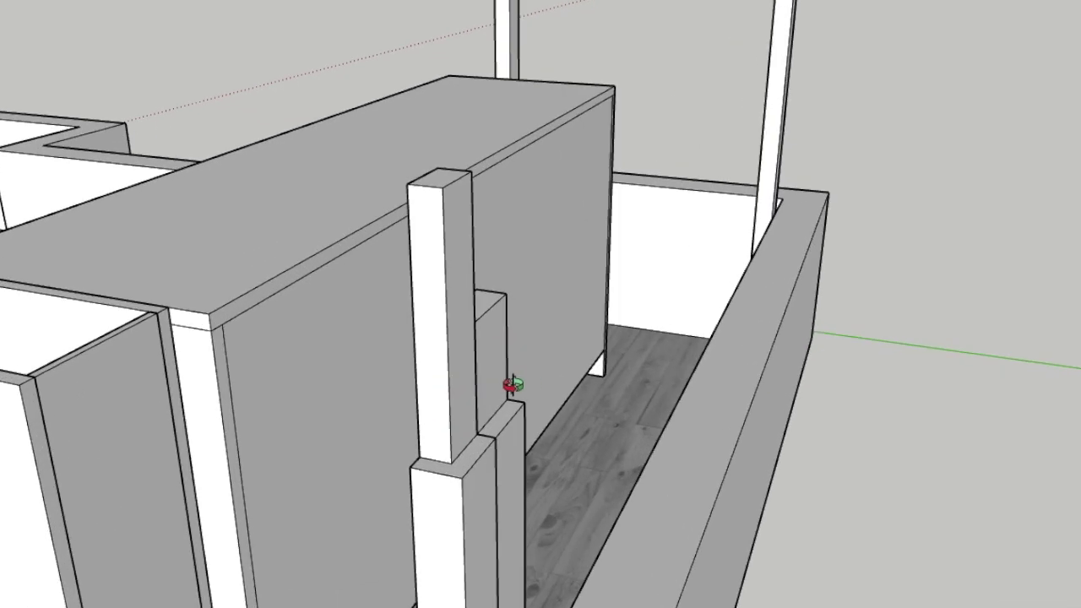
{"action": "left_click_drag", "start_coordinate": [511, 381], "coordinate": [462, 416]}
{"action": "scroll", "coordinate": [203, 429], "scroll_direction": "down", "scroll_amount": 5}
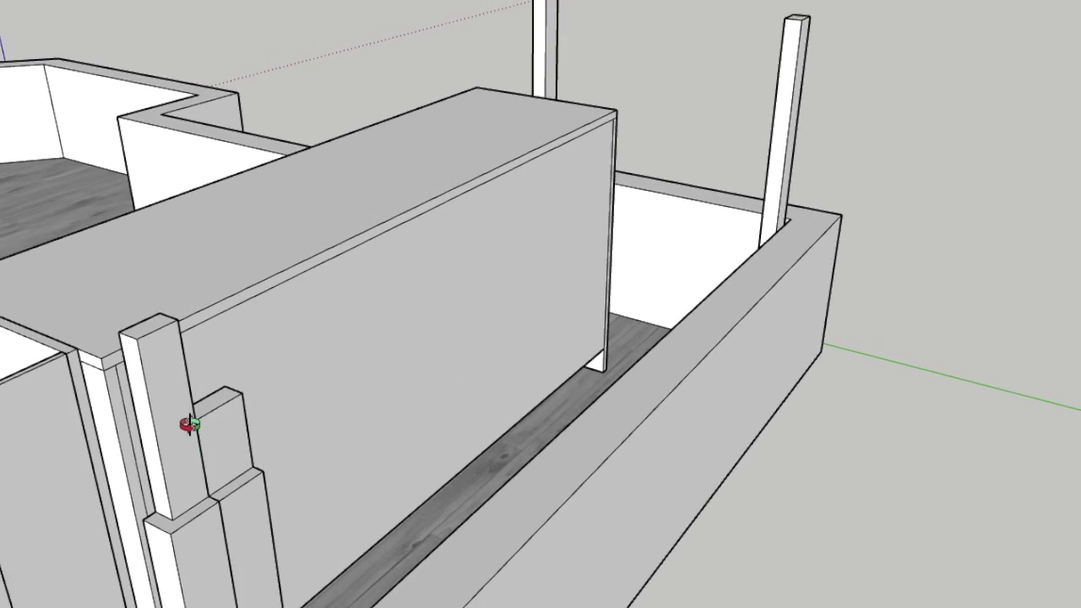
{"action": "left_click_drag", "start_coordinate": [188, 430], "coordinate": [157, 456]}
{"action": "scroll", "coordinate": [157, 456], "scroll_direction": "up", "scroll_amount": 3}
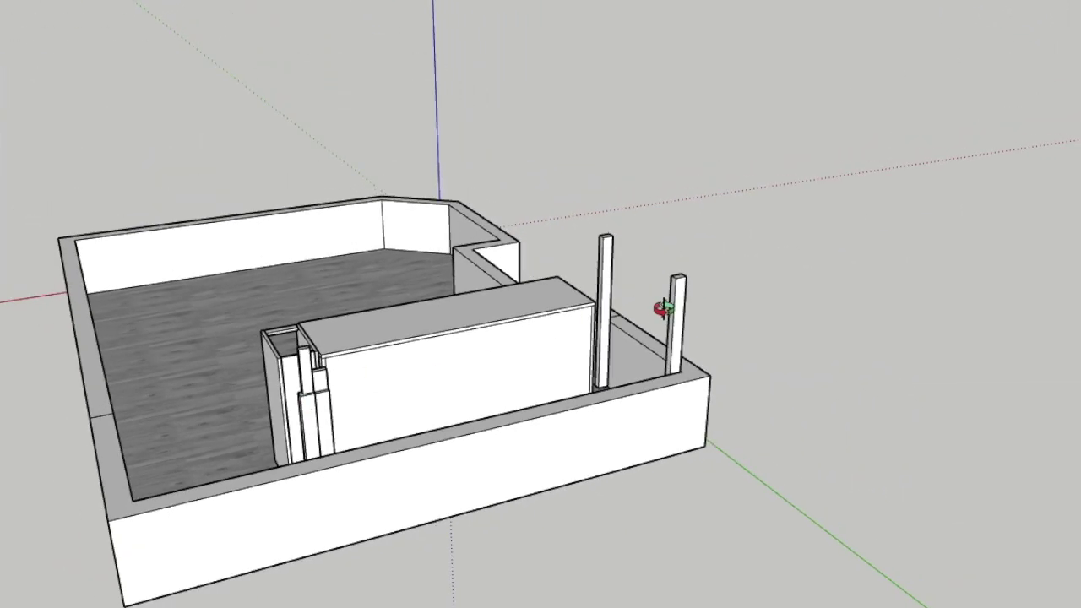
- Dimension the full height of the post at the dresser's far end
{"action": "scroll", "coordinate": [605, 304], "scroll_direction": "up", "scroll_amount": 4}
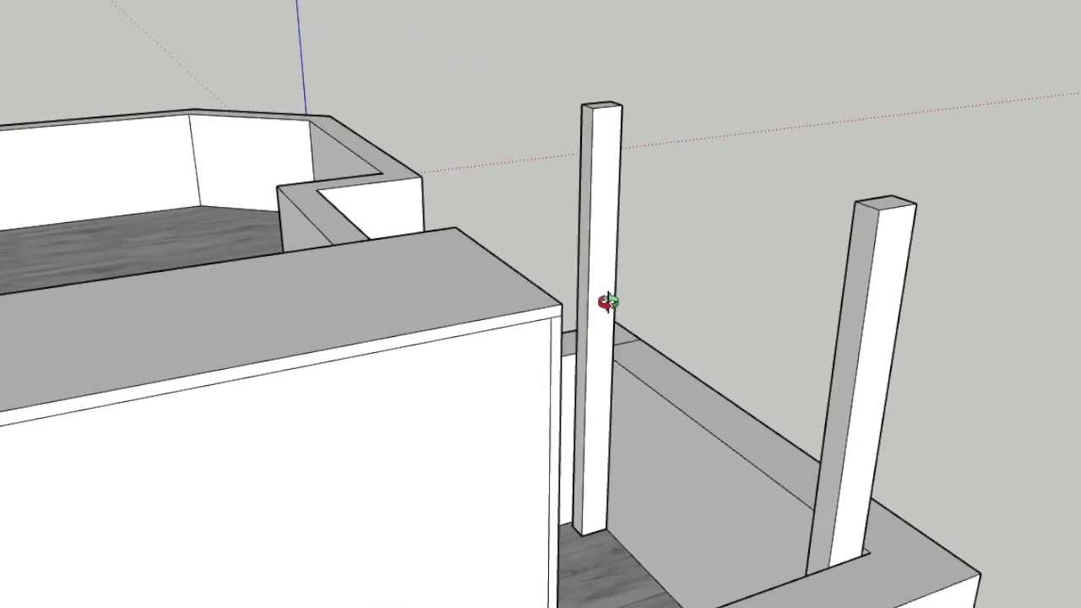
{"action": "scroll", "coordinate": [606, 302], "scroll_direction": "up", "scroll_amount": 2}
{"action": "scroll", "coordinate": [608, 333], "scroll_direction": "down", "scroll_amount": 5}
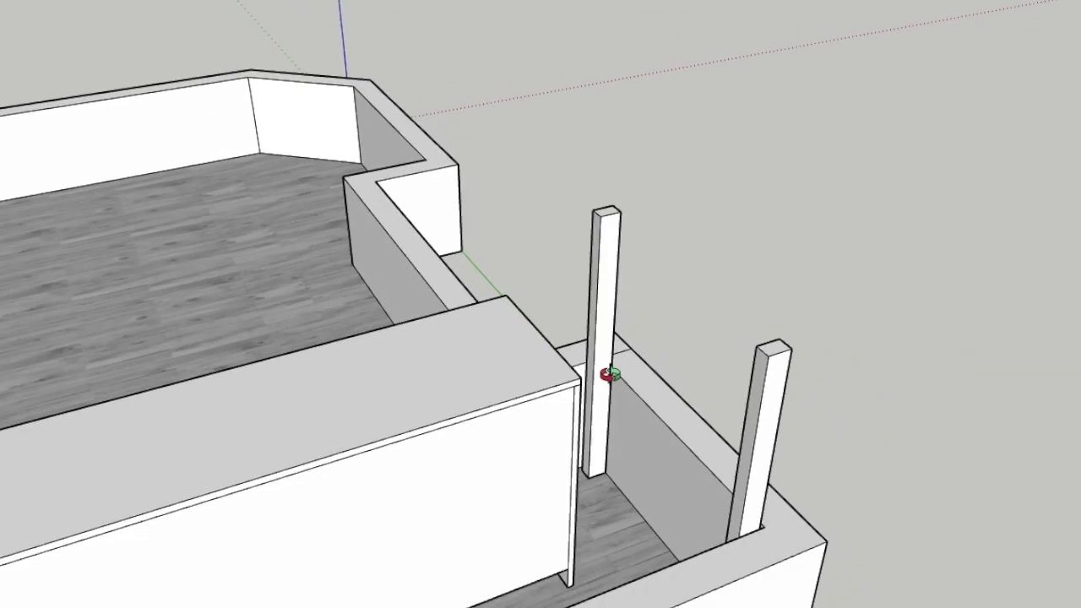
{"action": "scroll", "coordinate": [608, 374], "scroll_direction": "down", "scroll_amount": 1}
{"action": "left_click_drag", "start_coordinate": [608, 374], "coordinate": [547, 371]}
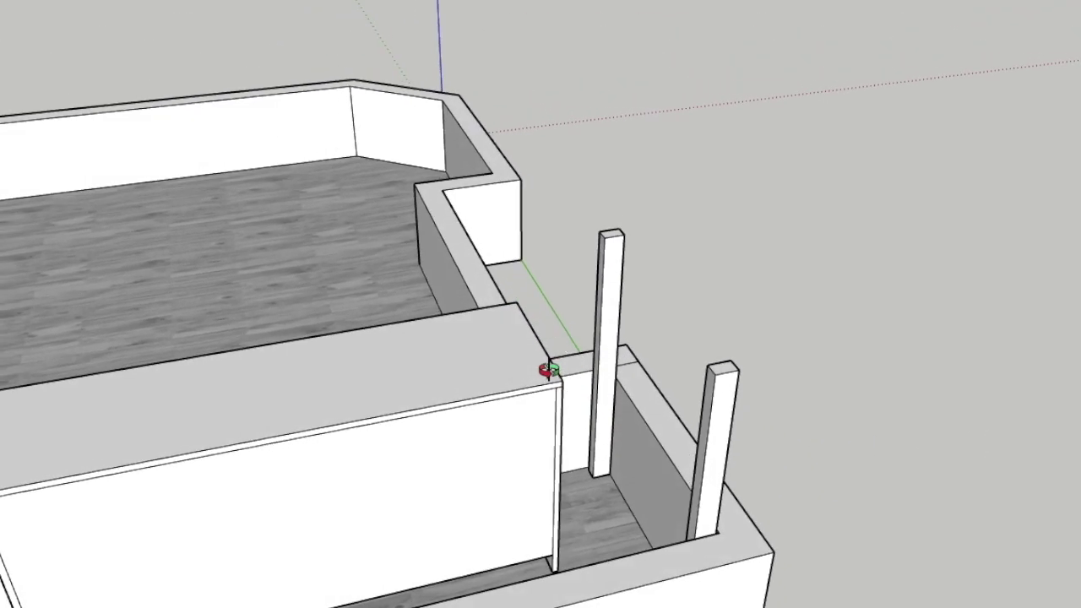
{"action": "left_click", "coordinate": [605, 239]}
{"action": "left_click", "coordinate": [592, 477]}
{"action": "left_click", "coordinate": [785, 393]}
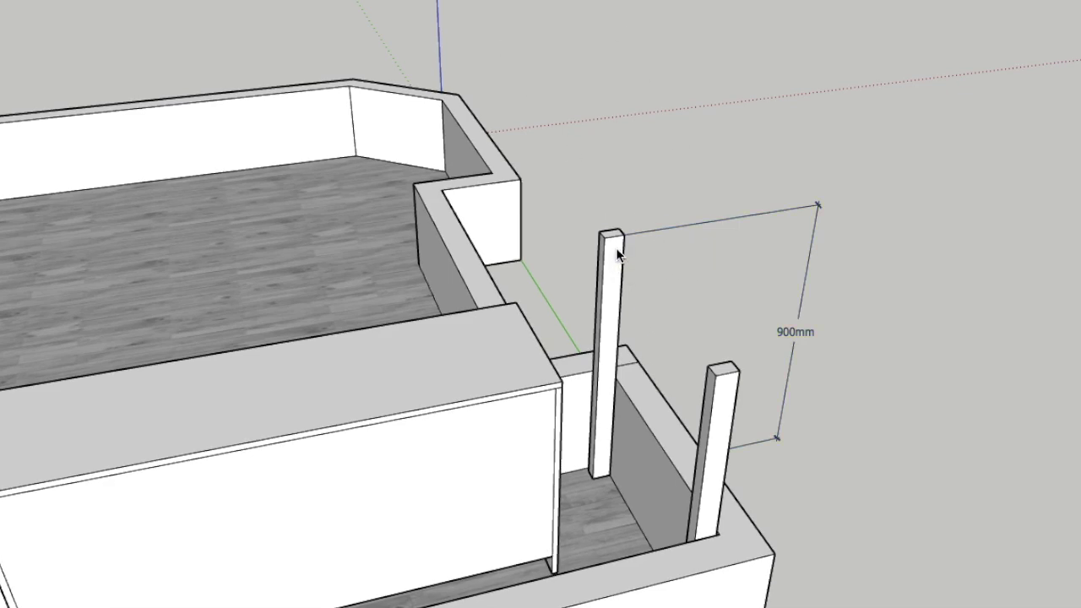
- Dimension the short edge on the same post's top face
{"action": "scroll", "coordinate": [617, 253], "scroll_direction": "up", "scroll_amount": 5}
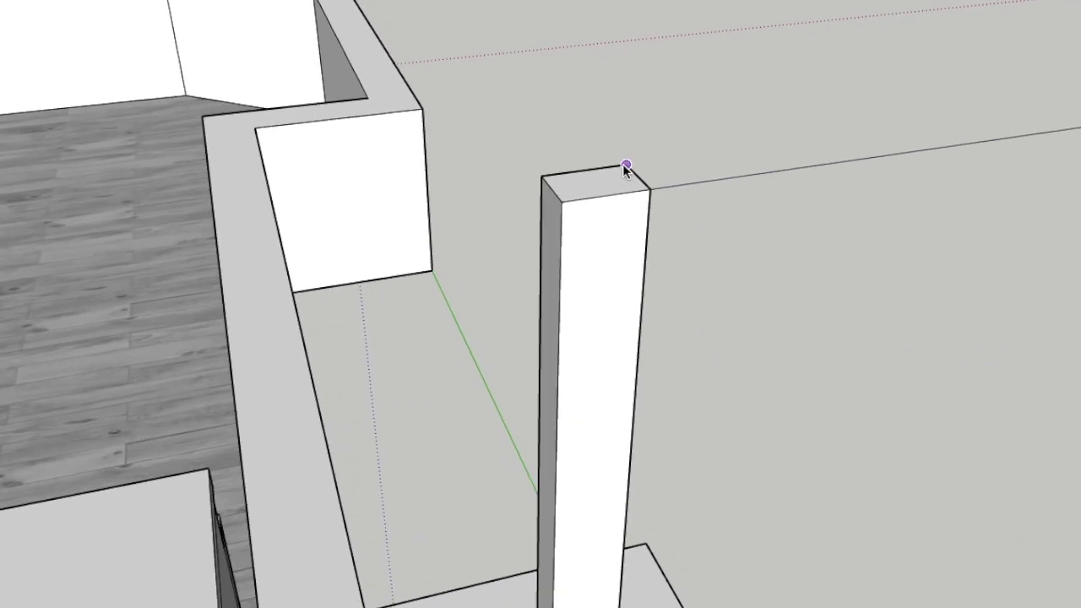
{"action": "left_click", "coordinate": [649, 190]}
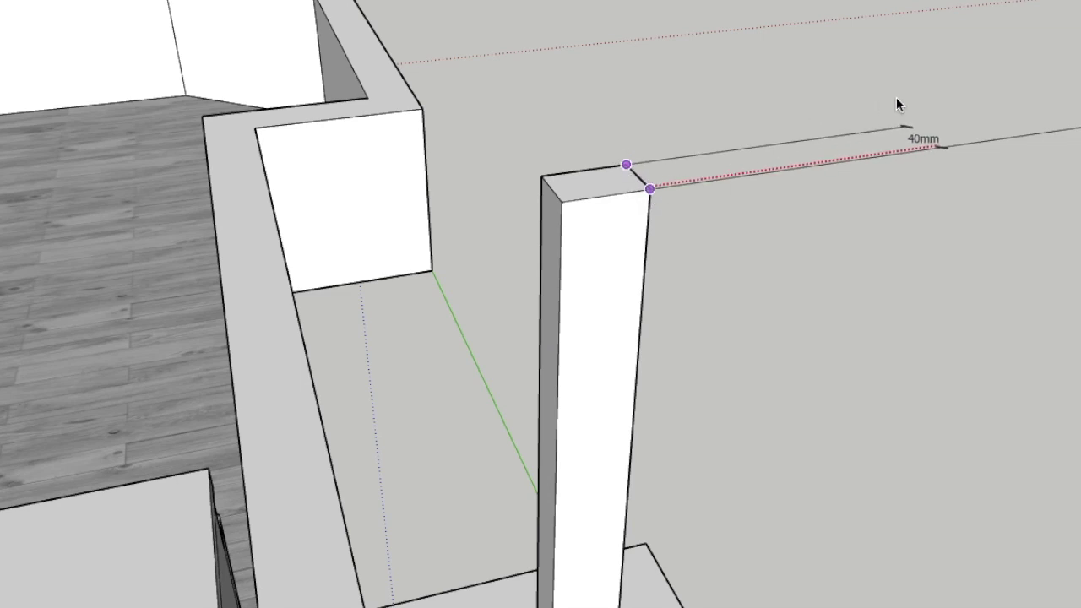
{"action": "left_click", "coordinate": [934, 99]}
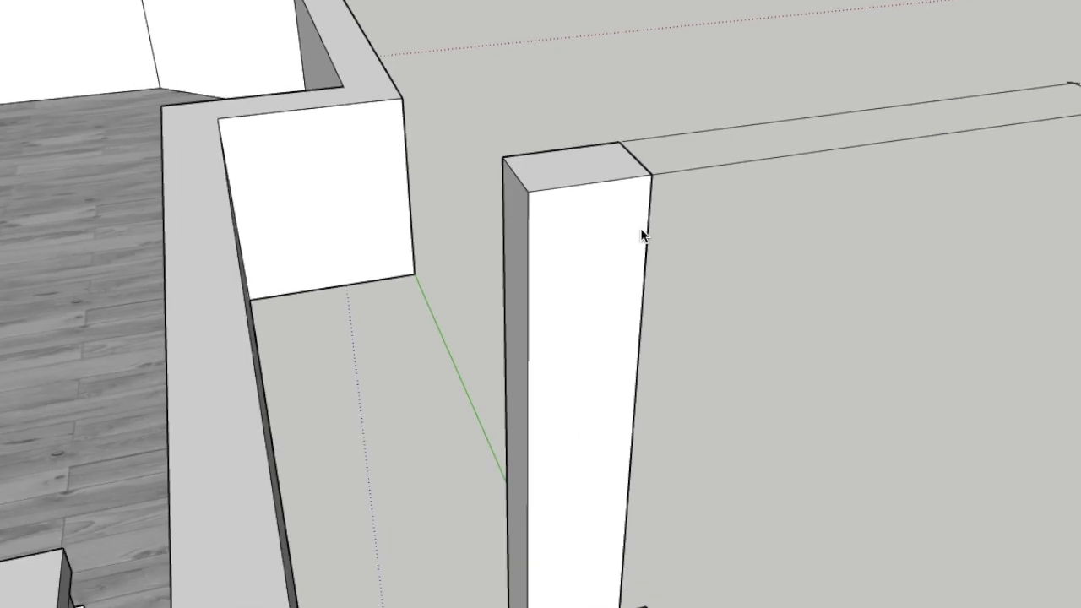
- Undo the dimensions placed on the post
{"action": "scroll", "coordinate": [641, 236], "scroll_direction": "down", "scroll_amount": 5}
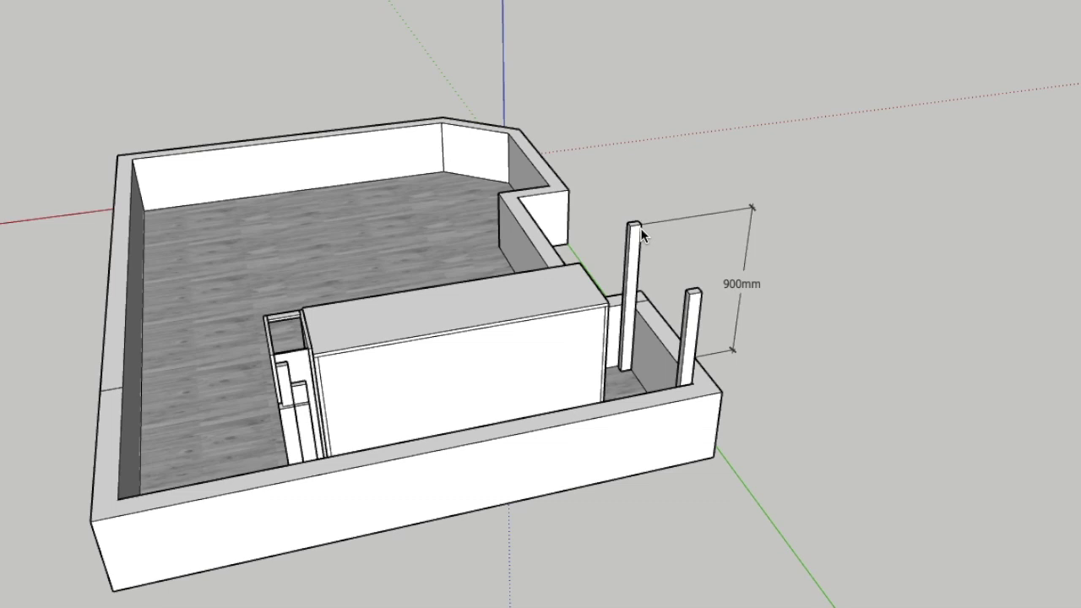
{"action": "key", "text": "z"}
{"action": "key", "text": "ctrl+z"}
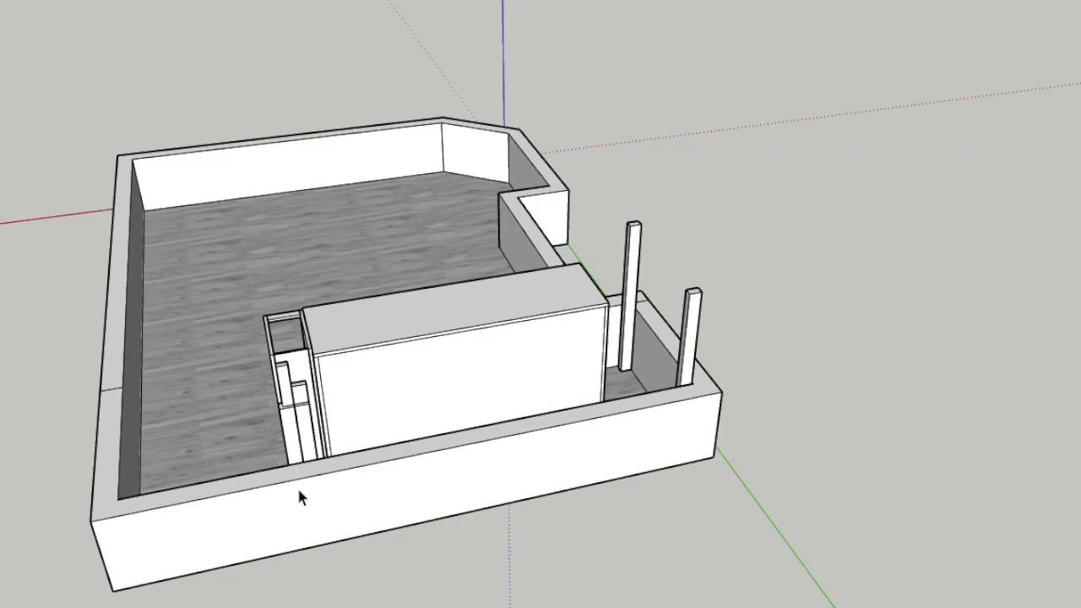
- Inspect the corner posts and the rectangular frame boards around them above the dresser from several sides
{"action": "left_click_drag", "start_coordinate": [359, 232], "coordinate": [718, 350]}
{"action": "left_click_drag", "start_coordinate": [470, 316], "coordinate": [780, 378]}
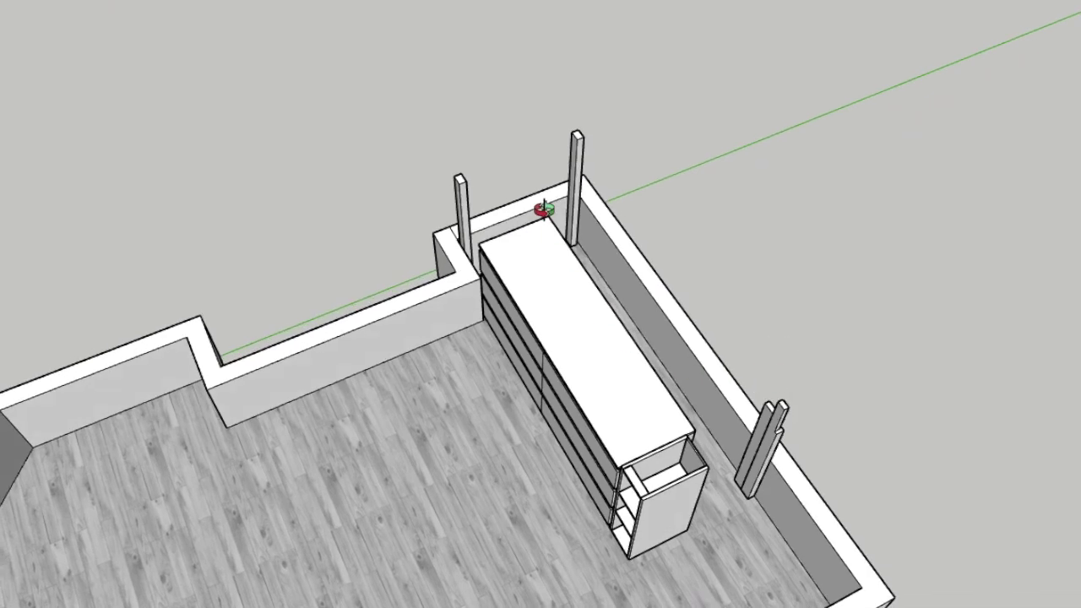
{"action": "scroll", "coordinate": [577, 183], "scroll_direction": "up", "scroll_amount": 4}
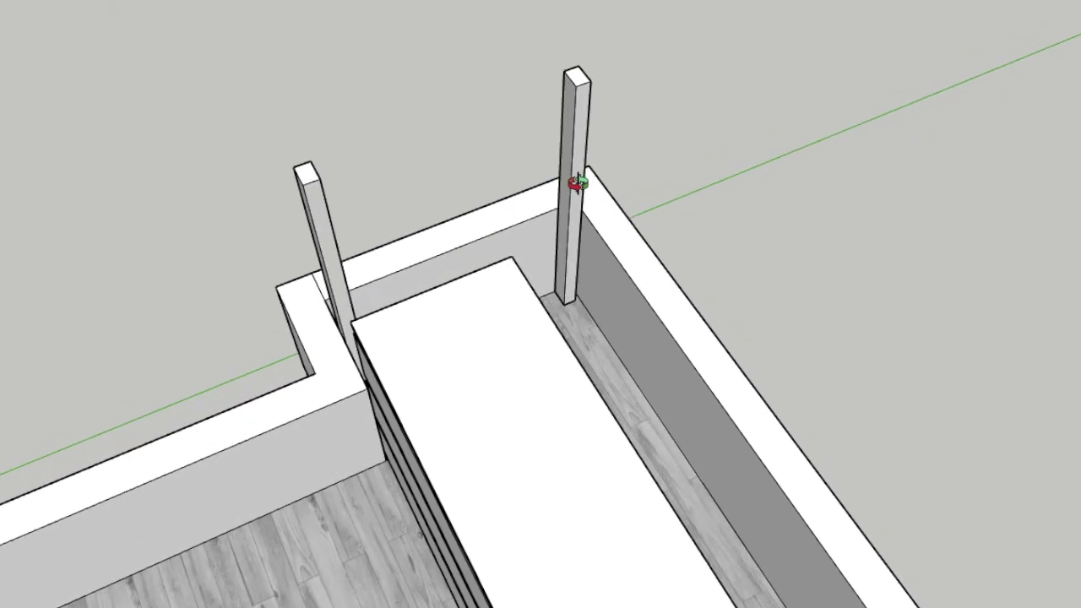
{"action": "scroll", "coordinate": [577, 182], "scroll_direction": "down", "scroll_amount": 3}
{"action": "scroll", "coordinate": [577, 182], "scroll_direction": "down", "scroll_amount": 4}
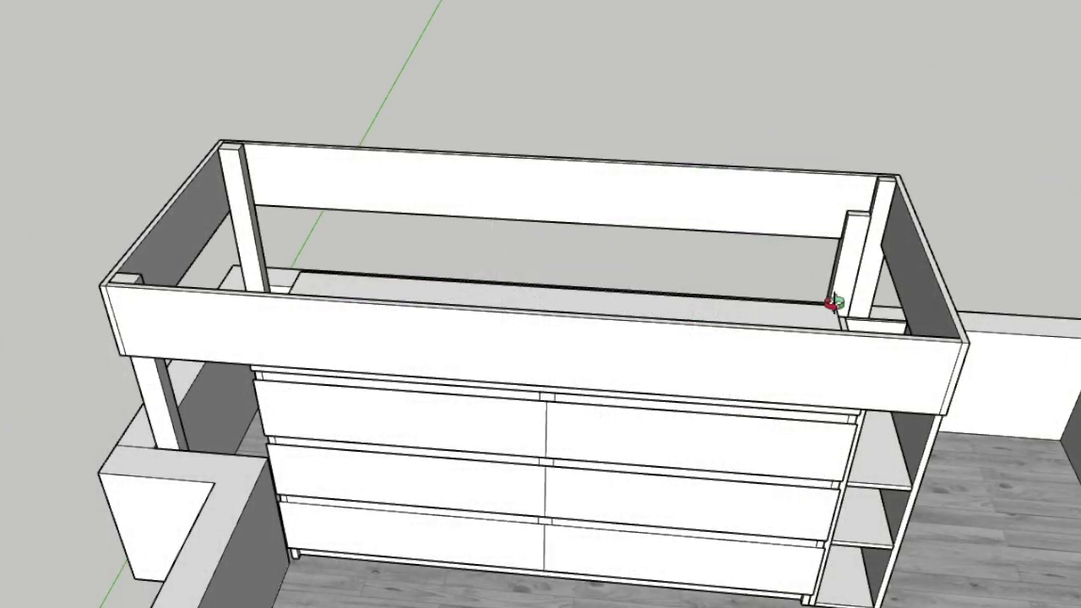
{"action": "left_click_drag", "start_coordinate": [803, 422], "coordinate": [647, 203]}
{"action": "left_click_drag", "start_coordinate": [895, 318], "coordinate": [670, 341]}
{"action": "scroll", "coordinate": [572, 309], "scroll_direction": "down", "scroll_amount": 1}
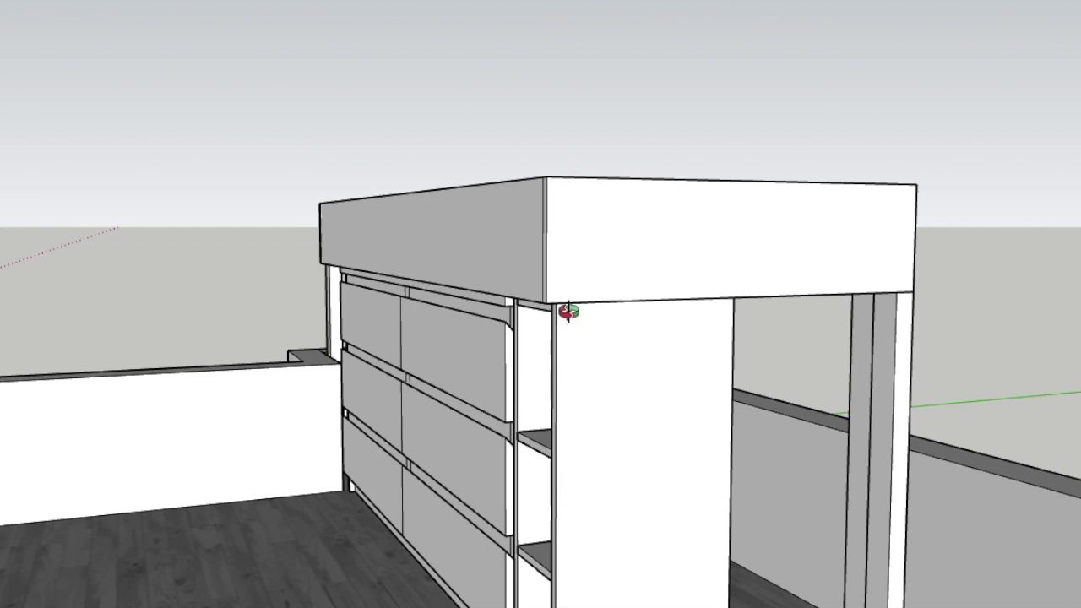
{"action": "scroll", "coordinate": [566, 312], "scroll_direction": "up", "scroll_amount": 4}
{"action": "left_click_drag", "start_coordinate": [566, 311], "coordinate": [447, 216]}
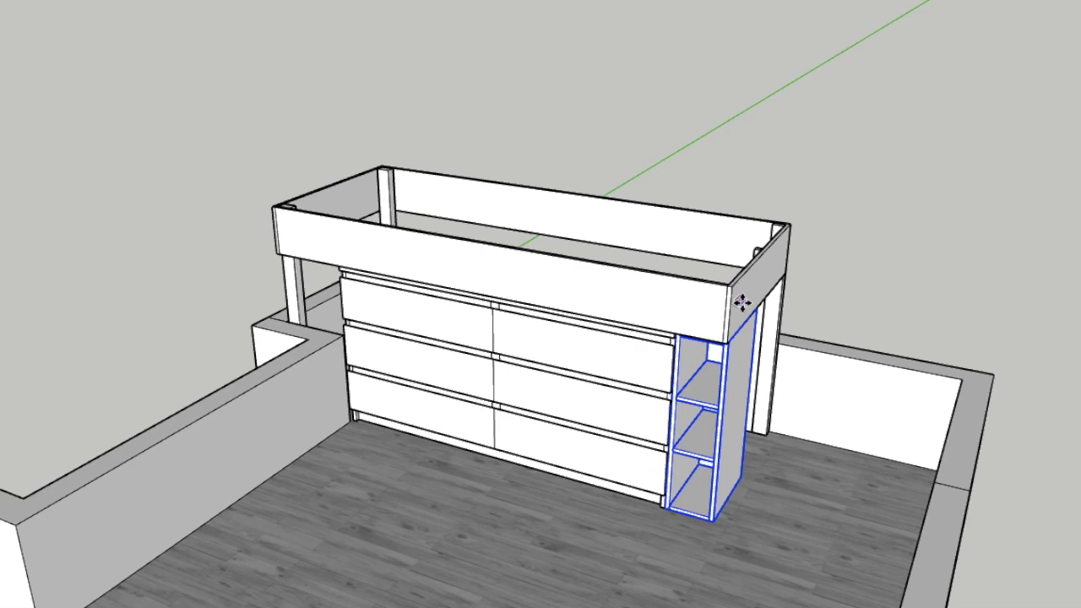
- Move the open shelf unit so its upper front outer corner meets the lower outer corner of the frame
{"action": "scroll", "coordinate": [741, 302], "scroll_direction": "up", "scroll_amount": 5}
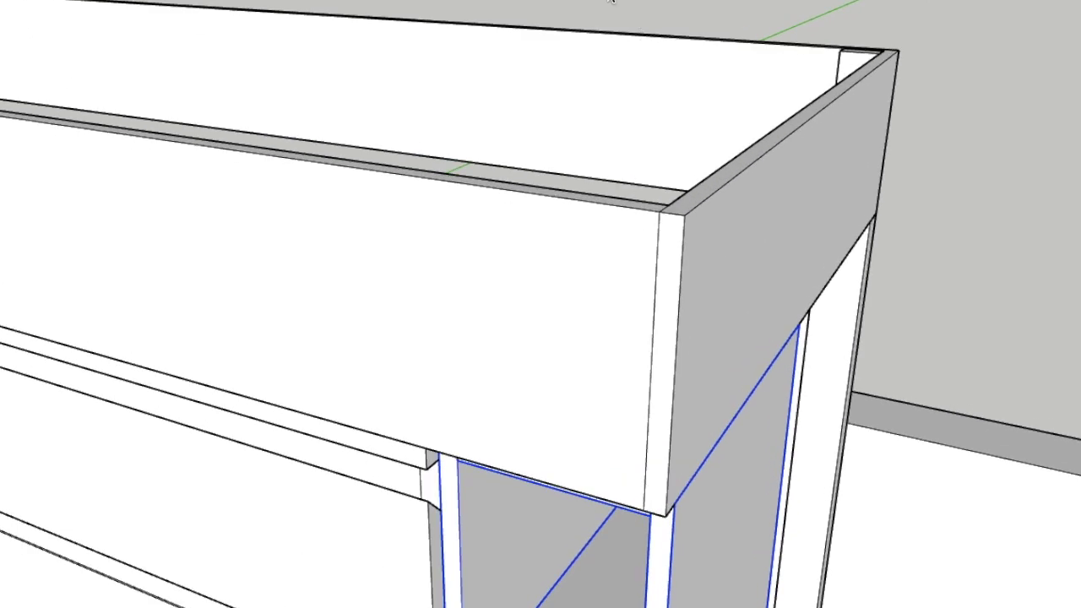
{"action": "left_click_drag", "start_coordinate": [718, 425], "coordinate": [549, 210]}
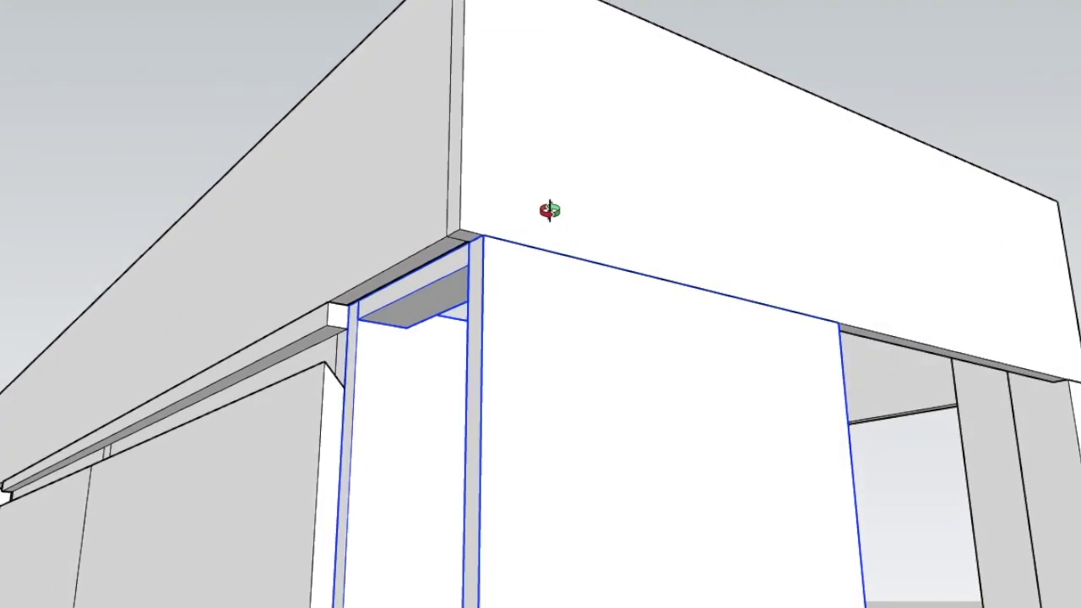
{"action": "left_click", "coordinate": [482, 237]}
{"action": "left_click", "coordinate": [458, 231]}
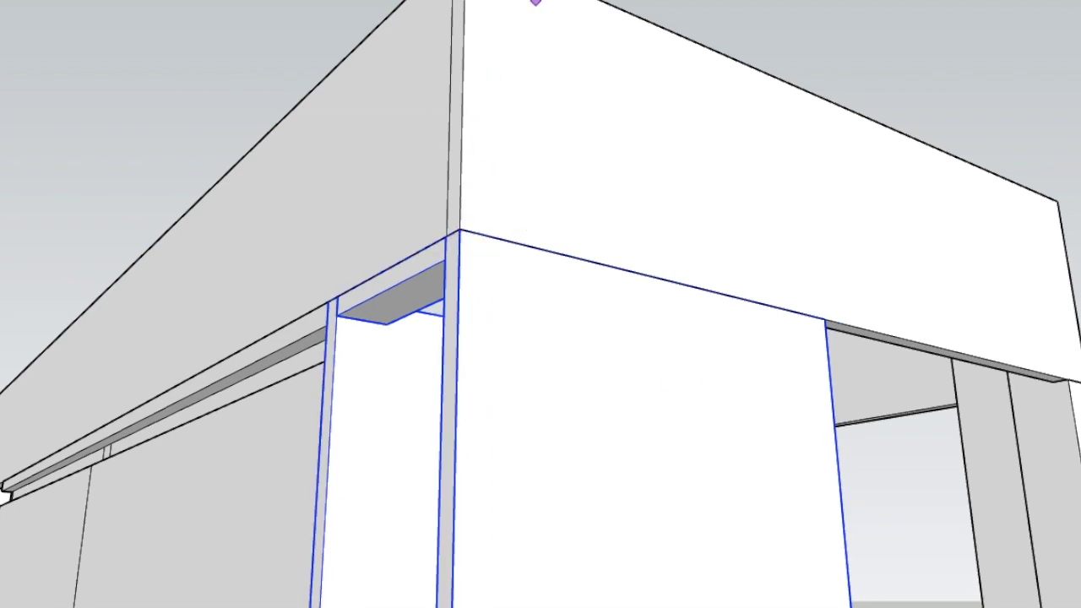
- Check the shelf unit's alignment with the frame, and examine the frame's far rear corner post from above
{"action": "left_click_drag", "start_coordinate": [188, 166], "coordinate": [582, 306]}
{"action": "left_click_drag", "start_coordinate": [448, 324], "coordinate": [802, 420]}
{"action": "left_click_drag", "start_coordinate": [458, 451], "coordinate": [622, 318]}
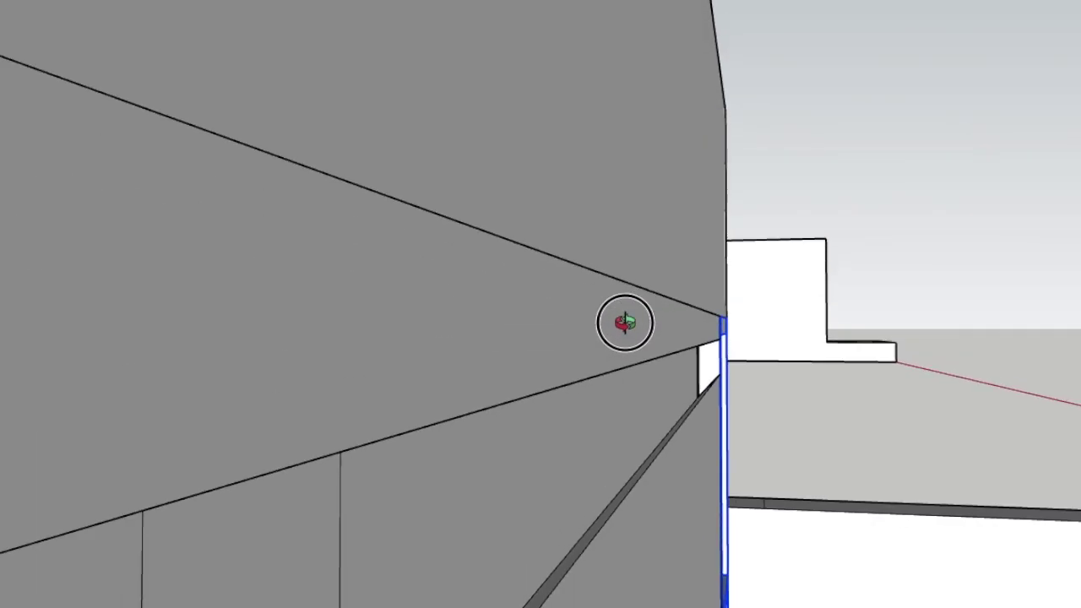
{"action": "scroll", "coordinate": [625, 316], "scroll_direction": "down", "scroll_amount": 10}
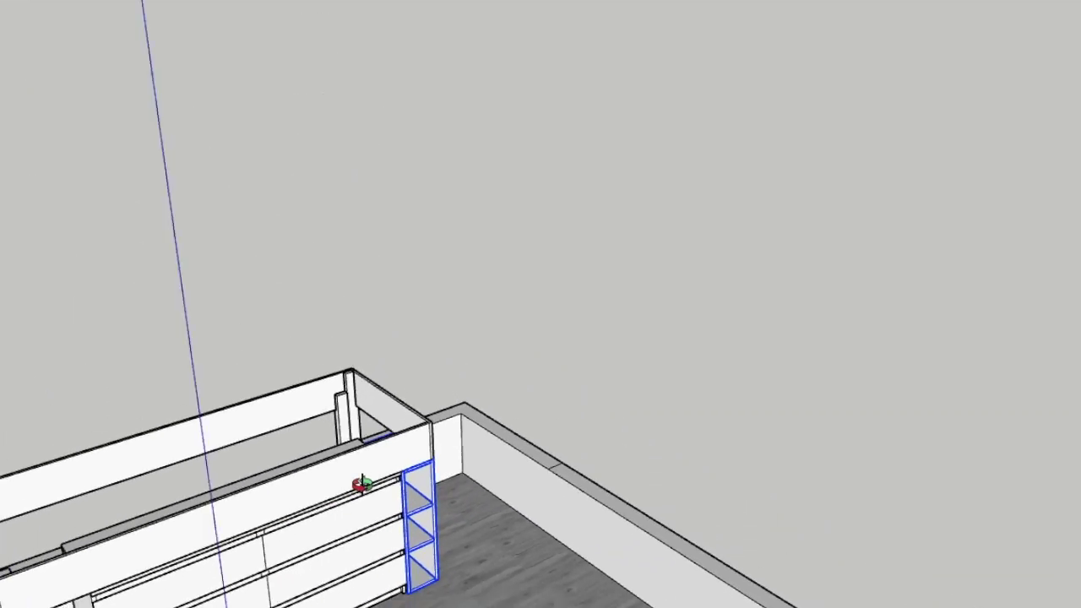
{"action": "left_click_drag", "start_coordinate": [451, 470], "coordinate": [138, 436]}
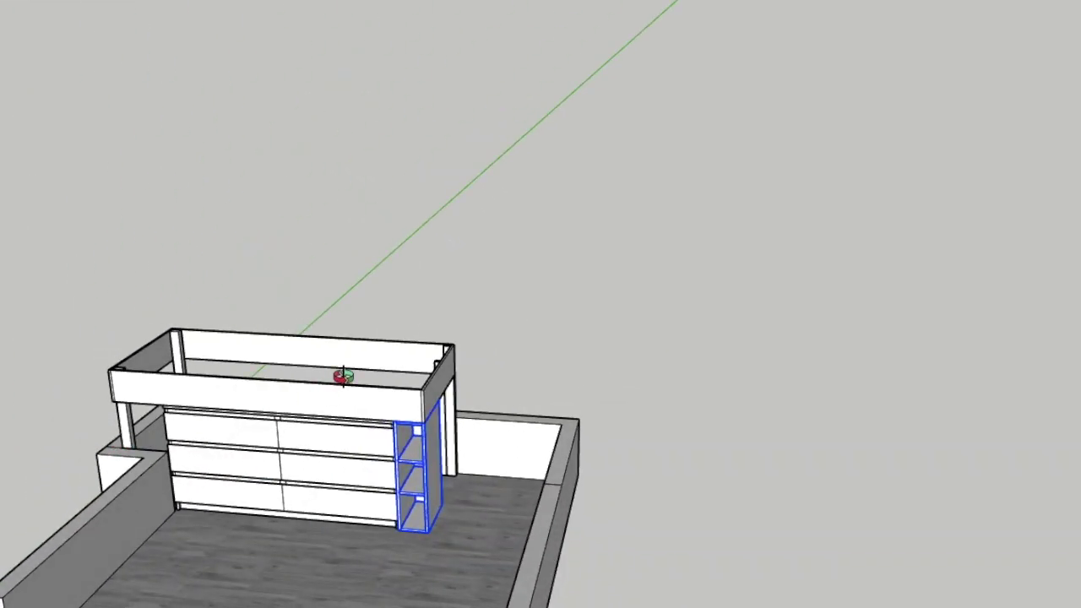
{"action": "scroll", "coordinate": [161, 334], "scroll_direction": "up", "scroll_amount": 6}
{"action": "left_click_drag", "start_coordinate": [169, 325], "coordinate": [194, 439]}
{"action": "left_click_drag", "start_coordinate": [152, 259], "coordinate": [149, 393]}
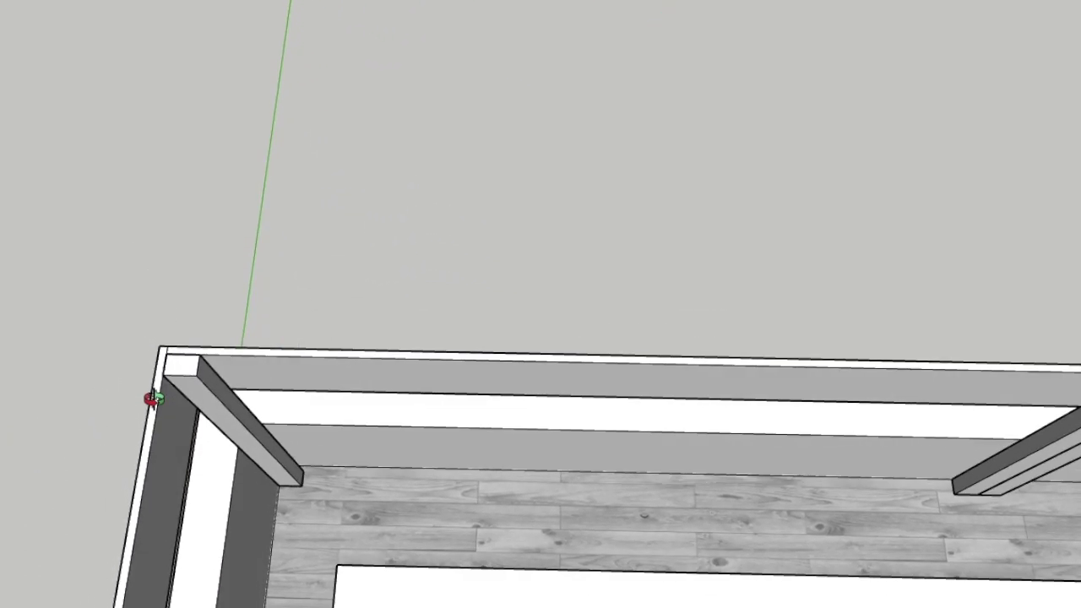
- Examine the frame's board joints and corner posts, looking from the rear corner and from the end beside the low room wall
{"action": "scroll", "coordinate": [152, 398], "scroll_direction": "down", "scroll_amount": 5}
{"action": "scroll", "coordinate": [152, 398], "scroll_direction": "down", "scroll_amount": 3}
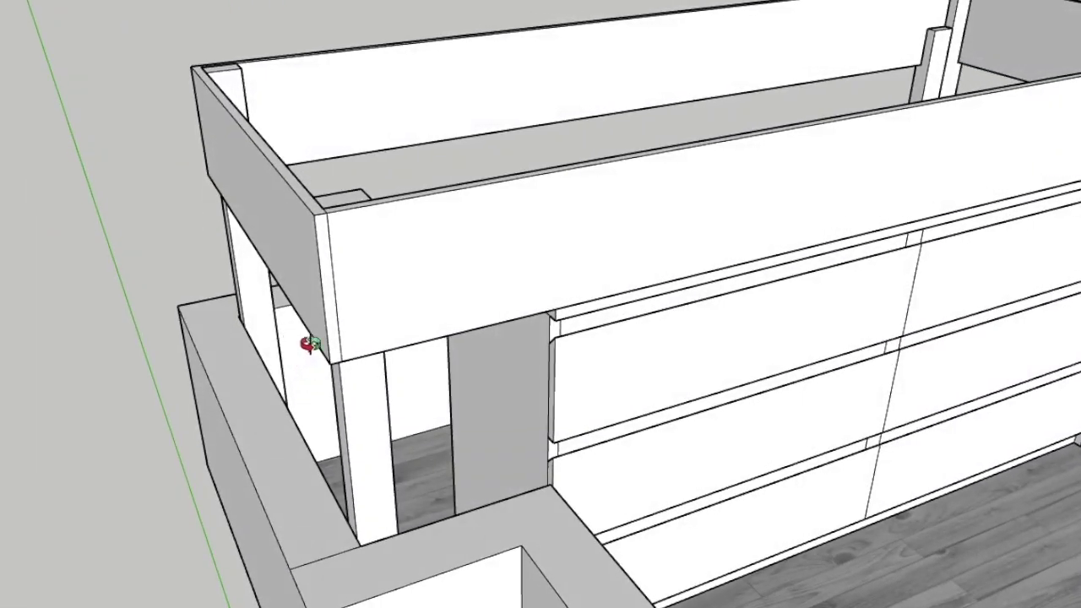
{"action": "scroll", "coordinate": [350, 200], "scroll_direction": "up", "scroll_amount": 3}
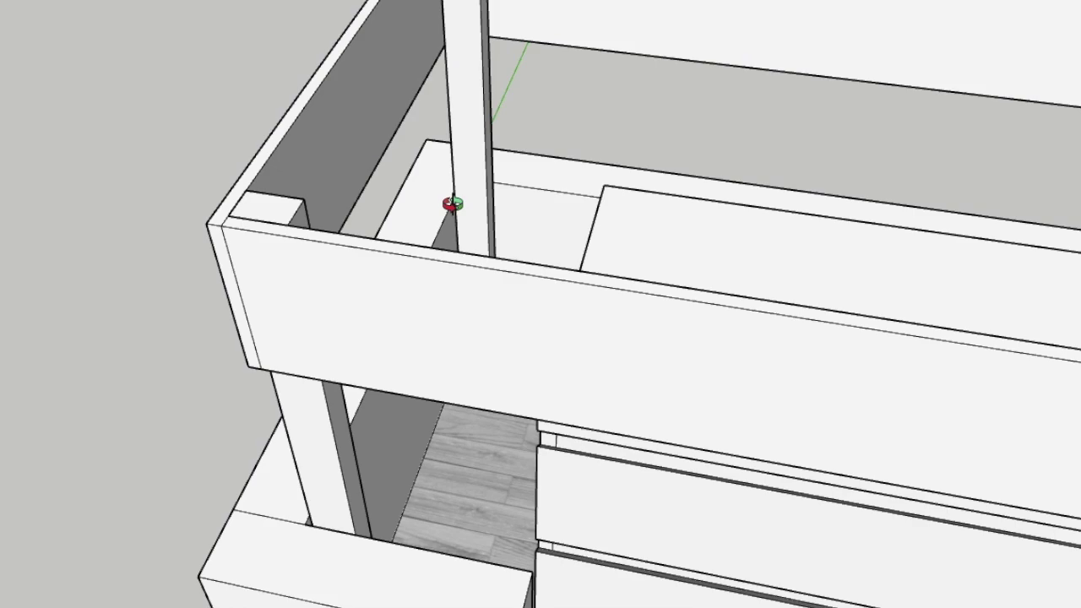
- Start moving the selected rectangular frame from near its wall-side corner at the shelf-unit end
{"action": "scroll", "coordinate": [451, 212], "scroll_direction": "down", "scroll_amount": 5}
{"action": "scroll", "coordinate": [688, 190], "scroll_direction": "up", "scroll_amount": 4}
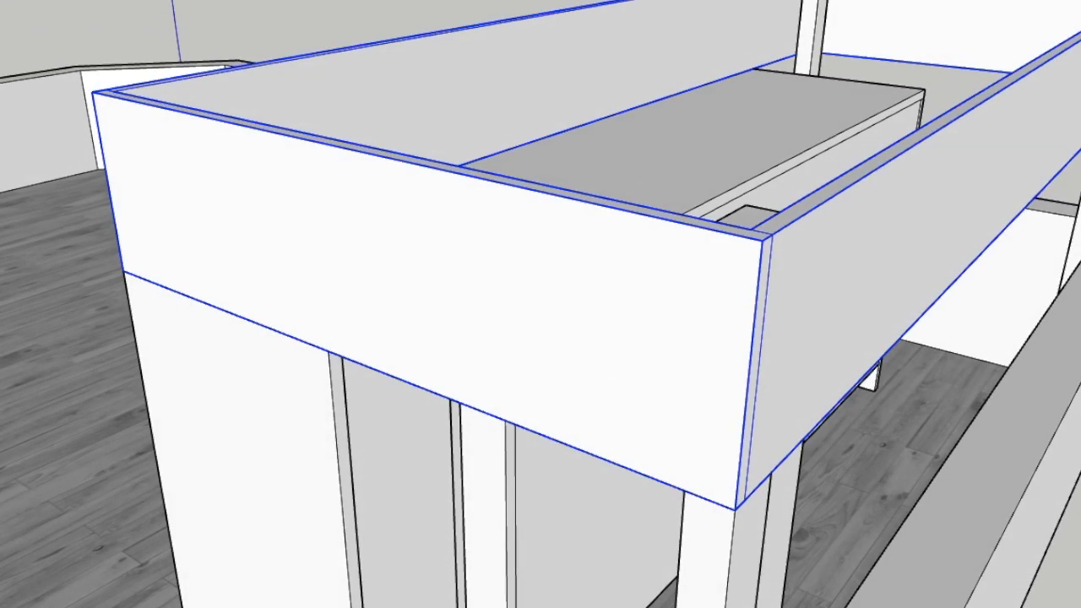
{"action": "key", "text": "m"}
{"action": "left_click", "coordinate": [720, 426]}
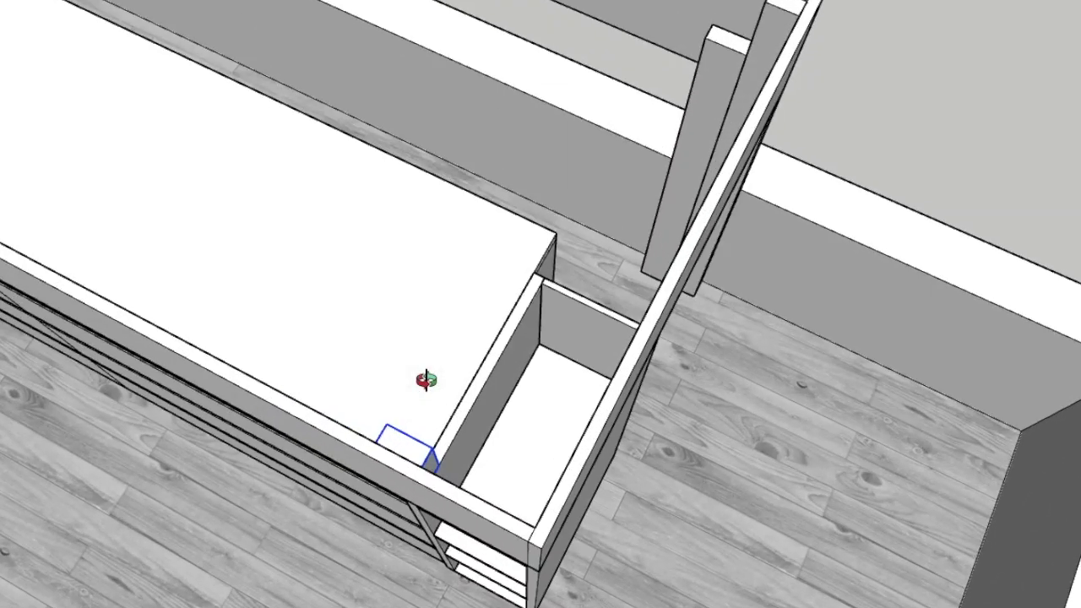
- Examine the short post on the dresser top beside the shelf unit, its supporting rail and the surrounding frame from several sides
{"action": "left_click_drag", "start_coordinate": [569, 367], "coordinate": [316, 385]}
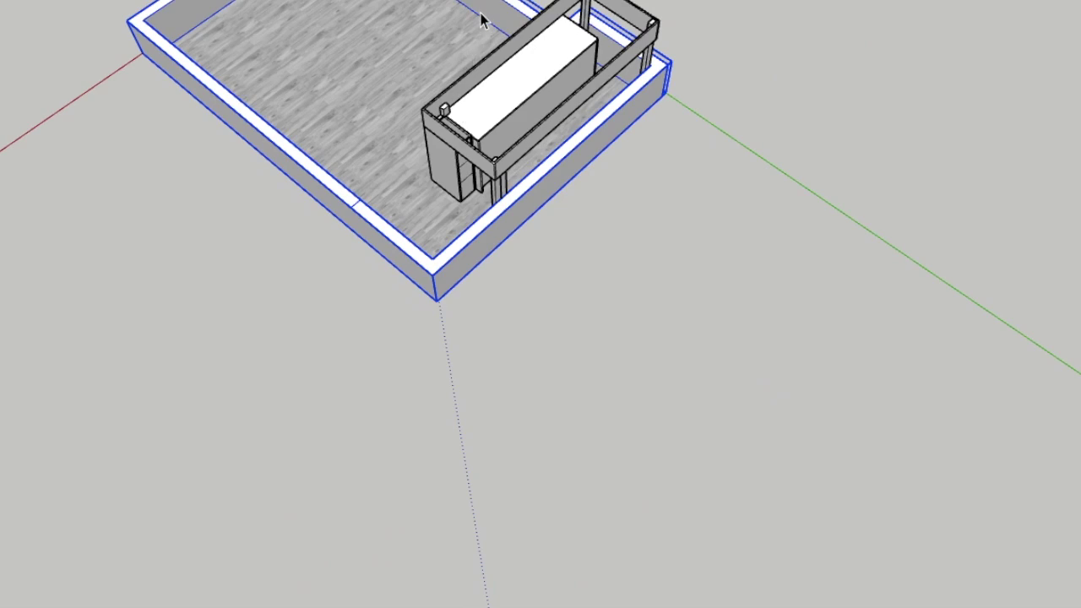
{"action": "scroll", "coordinate": [483, 21], "scroll_direction": "up", "scroll_amount": 6}
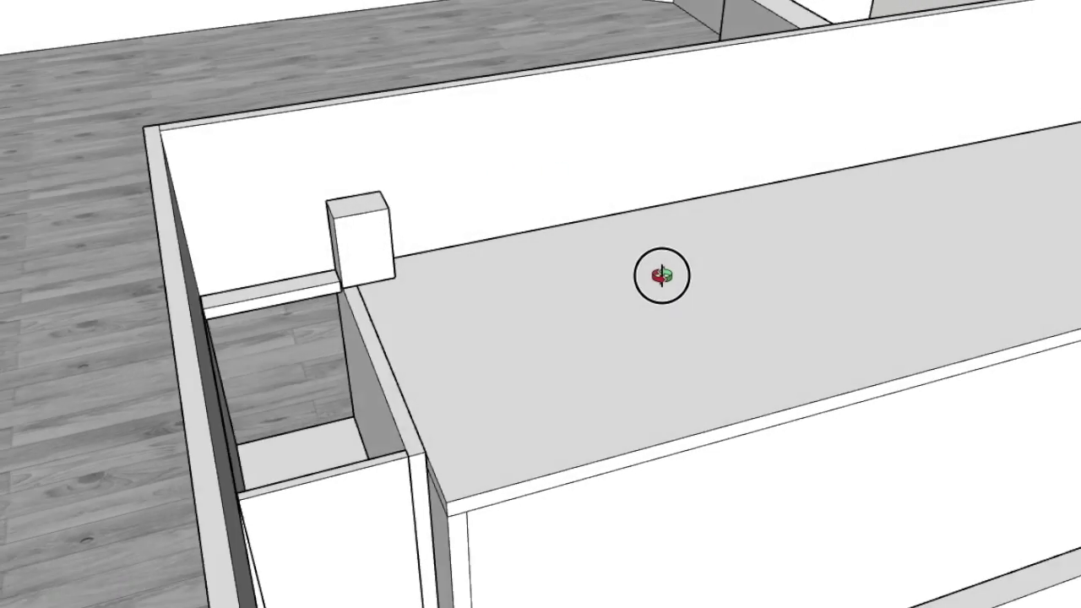
{"action": "left_click_drag", "start_coordinate": [658, 279], "coordinate": [488, 282]}
{"action": "scroll", "coordinate": [487, 283], "scroll_direction": "down", "scroll_amount": 2}
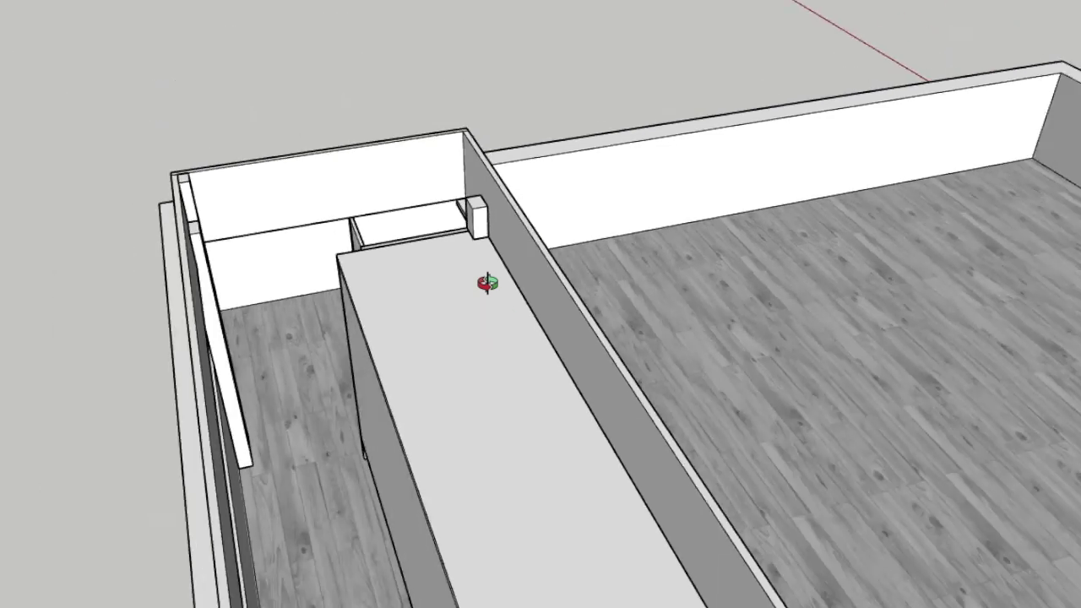
{"action": "scroll", "coordinate": [487, 283], "scroll_direction": "down", "scroll_amount": 2}
{"action": "scroll", "coordinate": [333, 239], "scroll_direction": "up", "scroll_amount": 5}
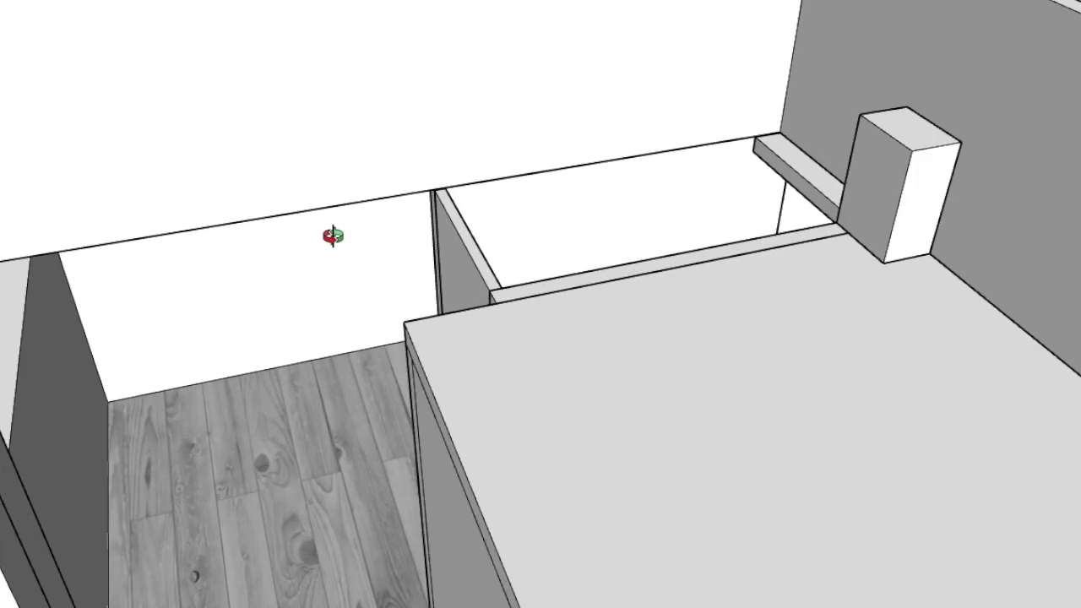
{"action": "left_click_drag", "start_coordinate": [333, 236], "coordinate": [175, 251]}
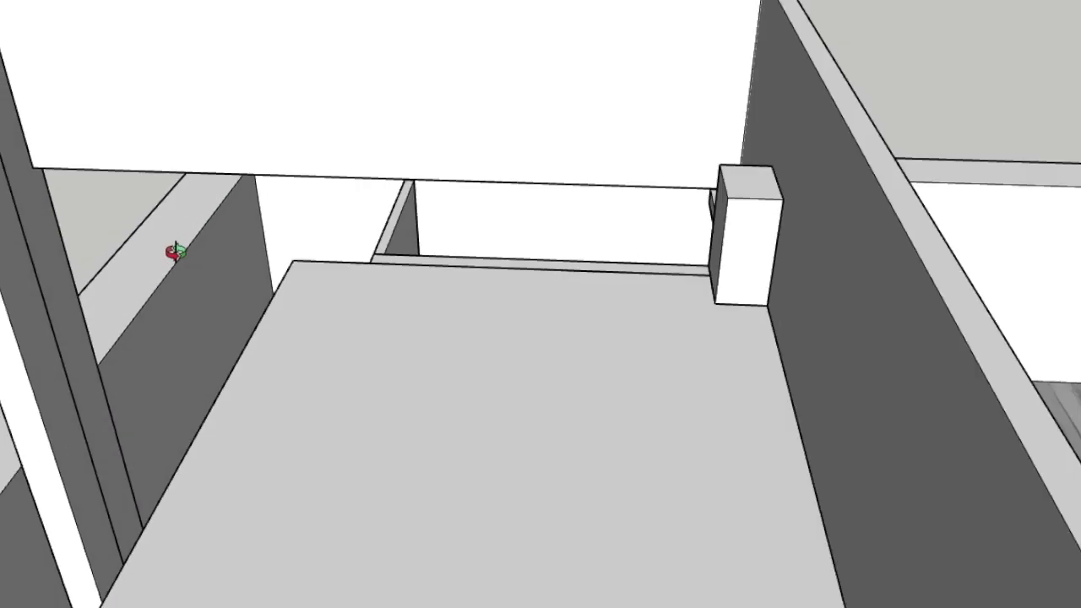
{"action": "scroll", "coordinate": [176, 250], "scroll_direction": "down", "scroll_amount": 5}
{"action": "scroll", "coordinate": [174, 248], "scroll_direction": "up", "scroll_amount": 6}
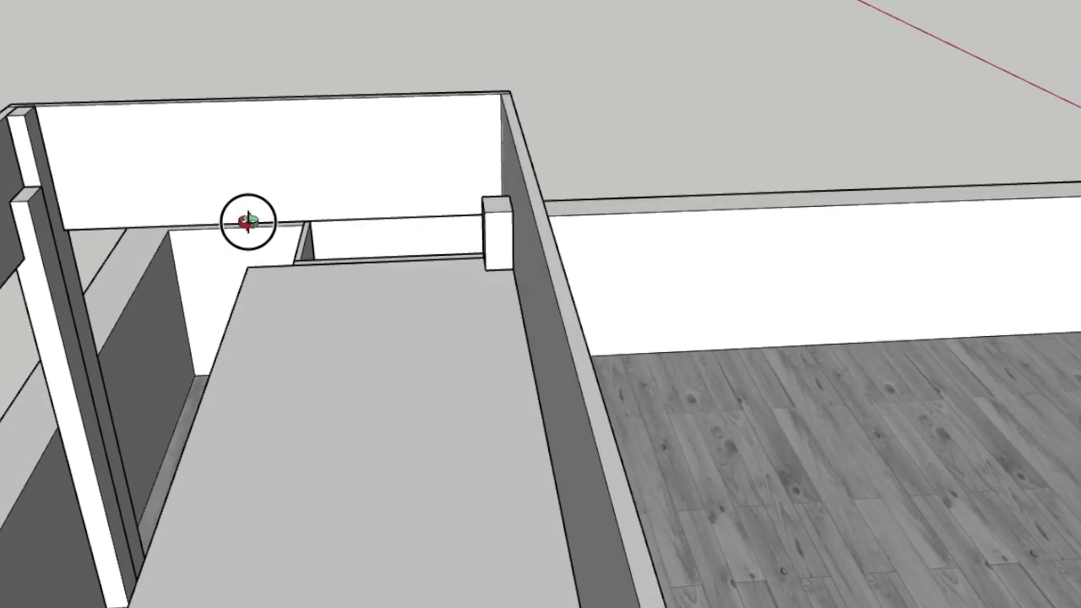
{"action": "scroll", "coordinate": [493, 217], "scroll_direction": "down", "scroll_amount": 4}
{"action": "left_click_drag", "start_coordinate": [492, 217], "coordinate": [693, 323]}
{"action": "scroll", "coordinate": [499, 243], "scroll_direction": "up", "scroll_amount": 4}
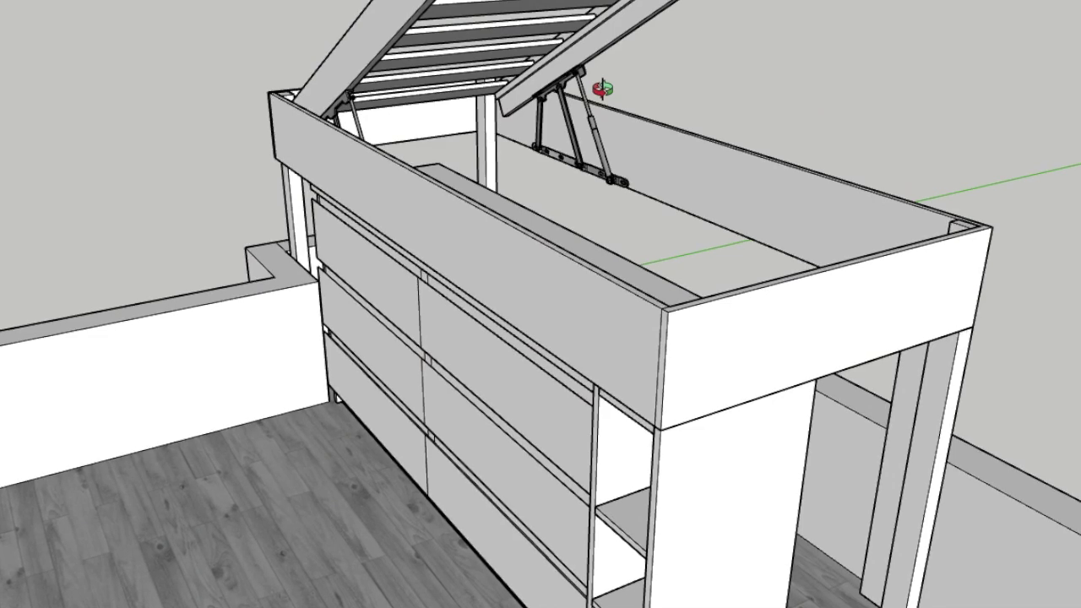
- Inspect the lift hinge with its gas strut inside the frame, and the raised slatted bed base within the whole room
{"action": "scroll", "coordinate": [562, 101], "scroll_direction": "up", "scroll_amount": 6}
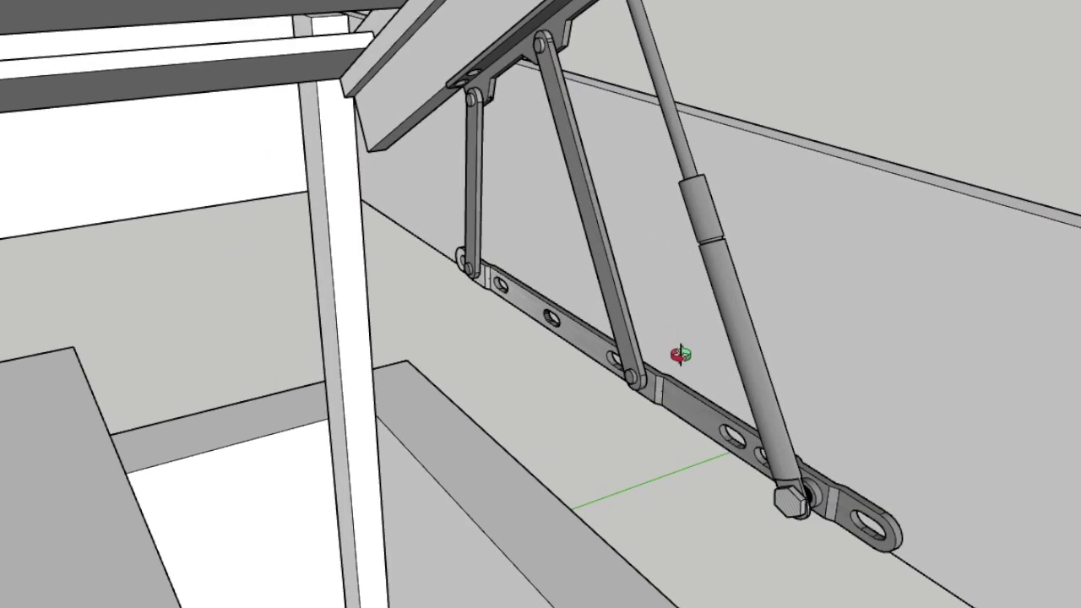
{"action": "mouse_move", "coordinate": [680, 354]}
{"action": "left_mouse_down"}
{"action": "mouse_move", "coordinate": [589, 183]}
{"action": "mouse_move", "coordinate": [632, 183]}
{"action": "mouse_move", "coordinate": [748, 314]}
{"action": "left_mouse_up"}
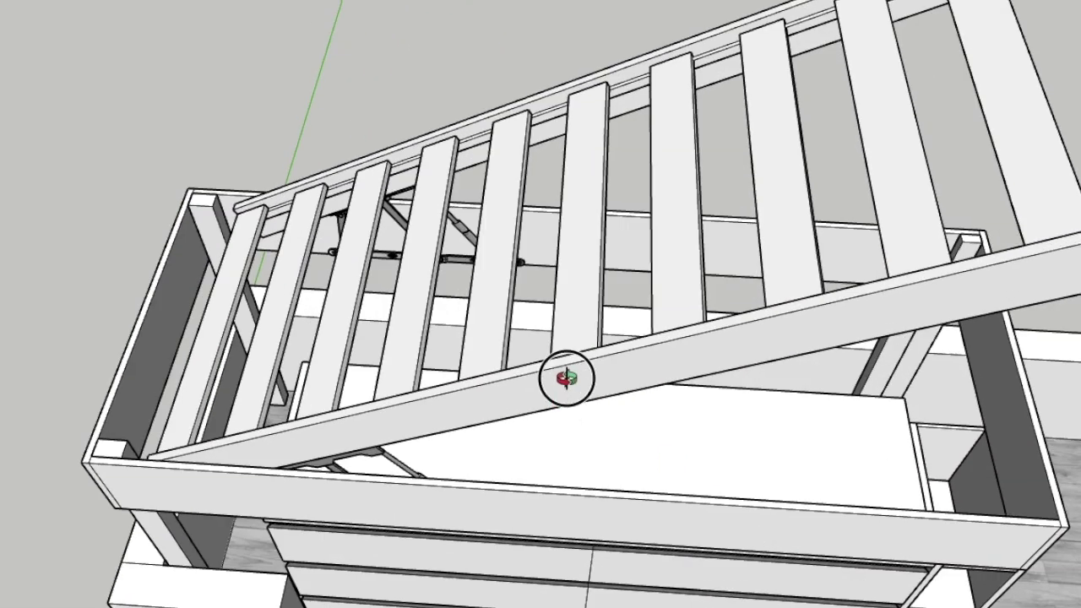
{"action": "scroll", "coordinate": [707, 292], "scroll_direction": "down", "scroll_amount": 8}
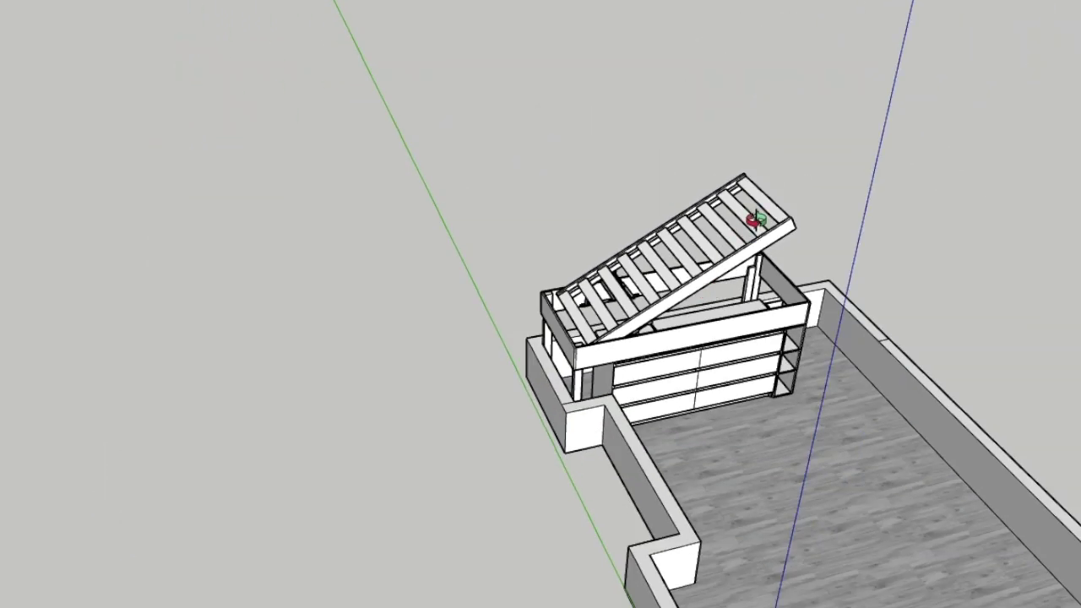